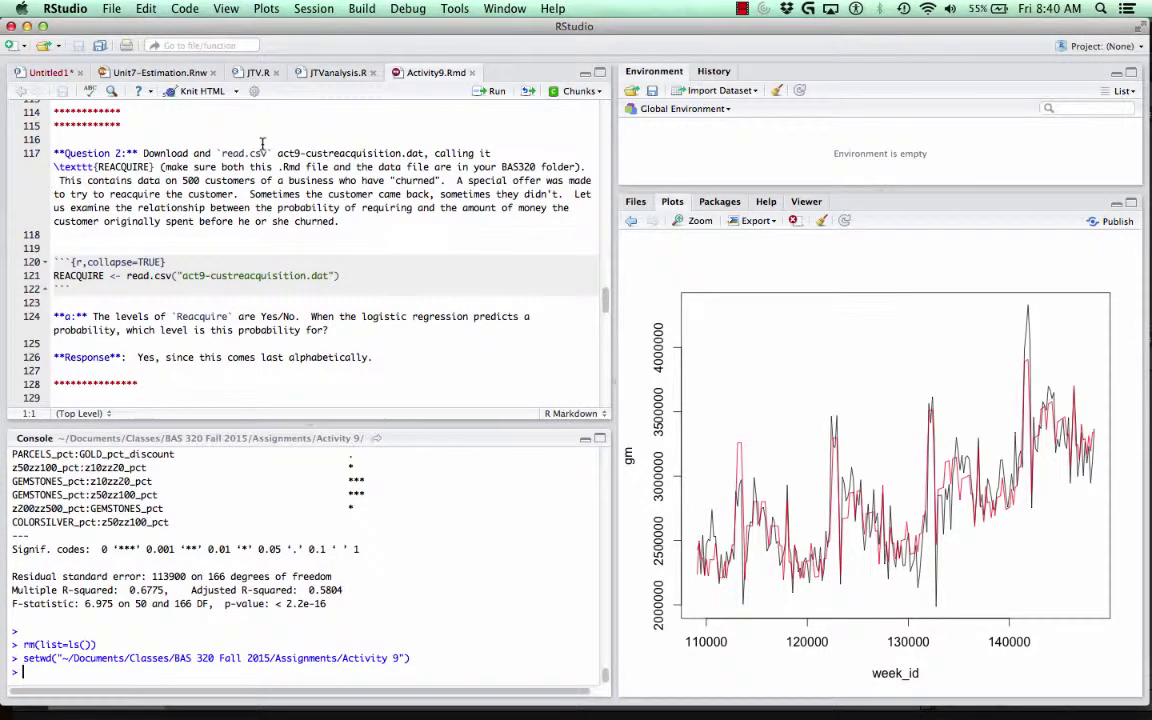
Run line 121 to read act9-custreacquisition.dat into REACQUIRE, then expand its 10 variables in Environment.
left_click(125, 275)
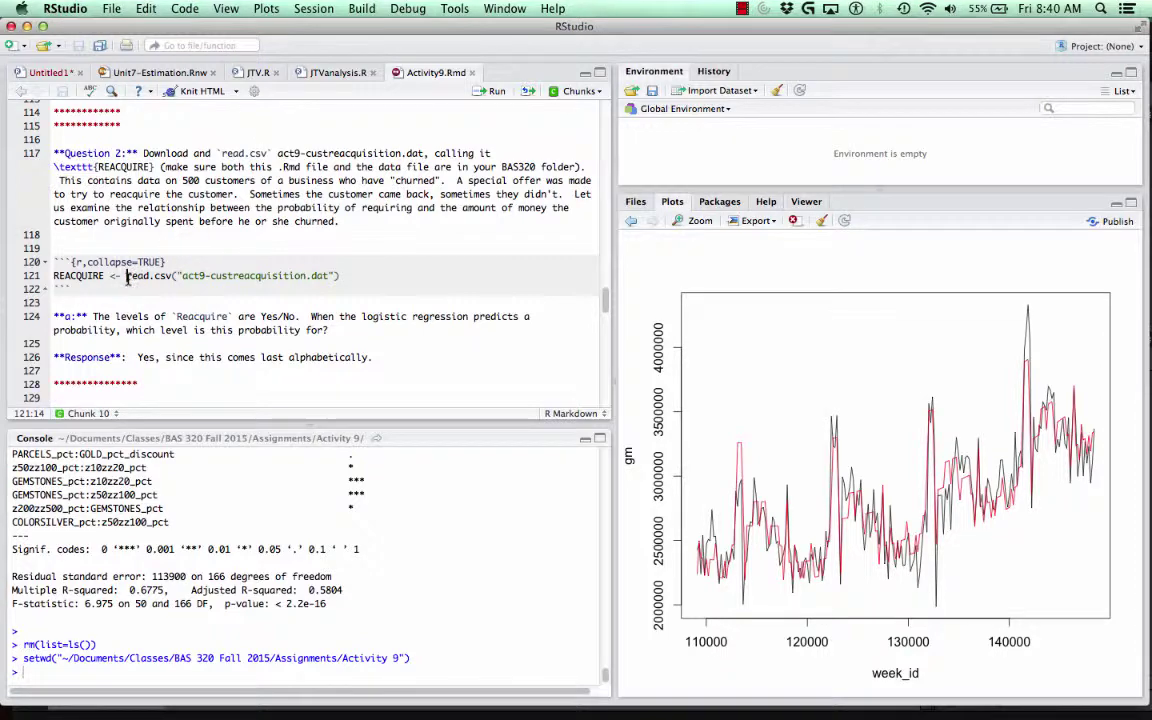
left_click(486, 91)
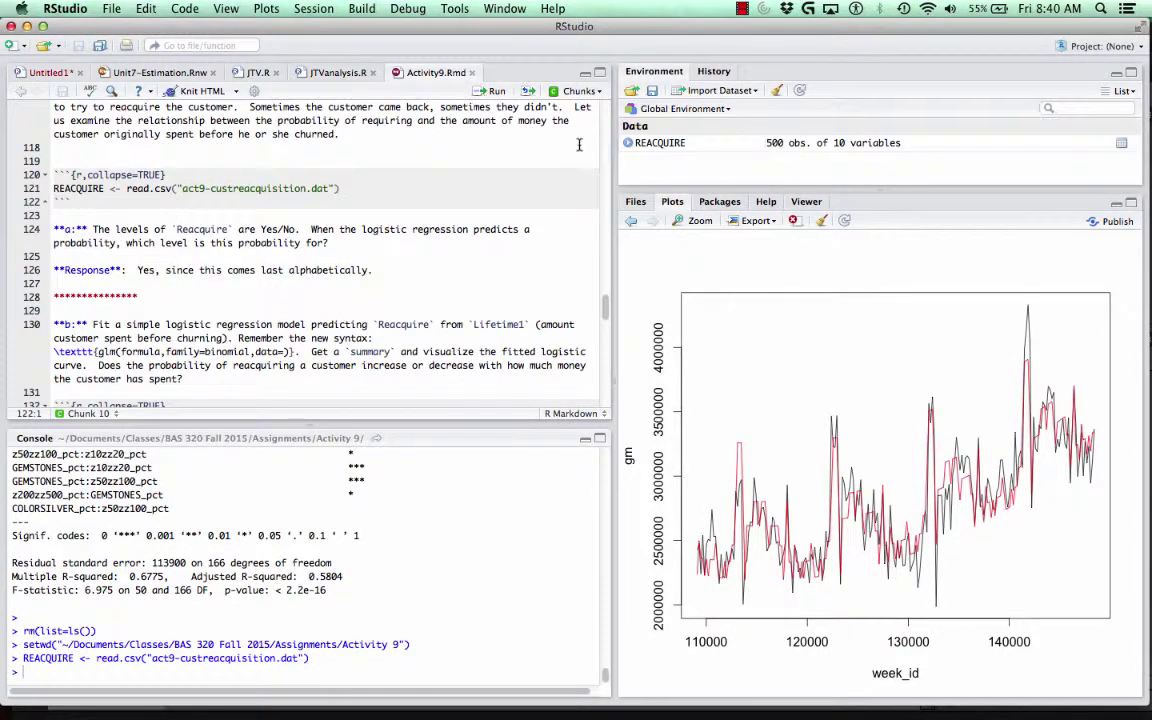
left_click_drag(663, 196, 666, 347)
left_click(628, 143)
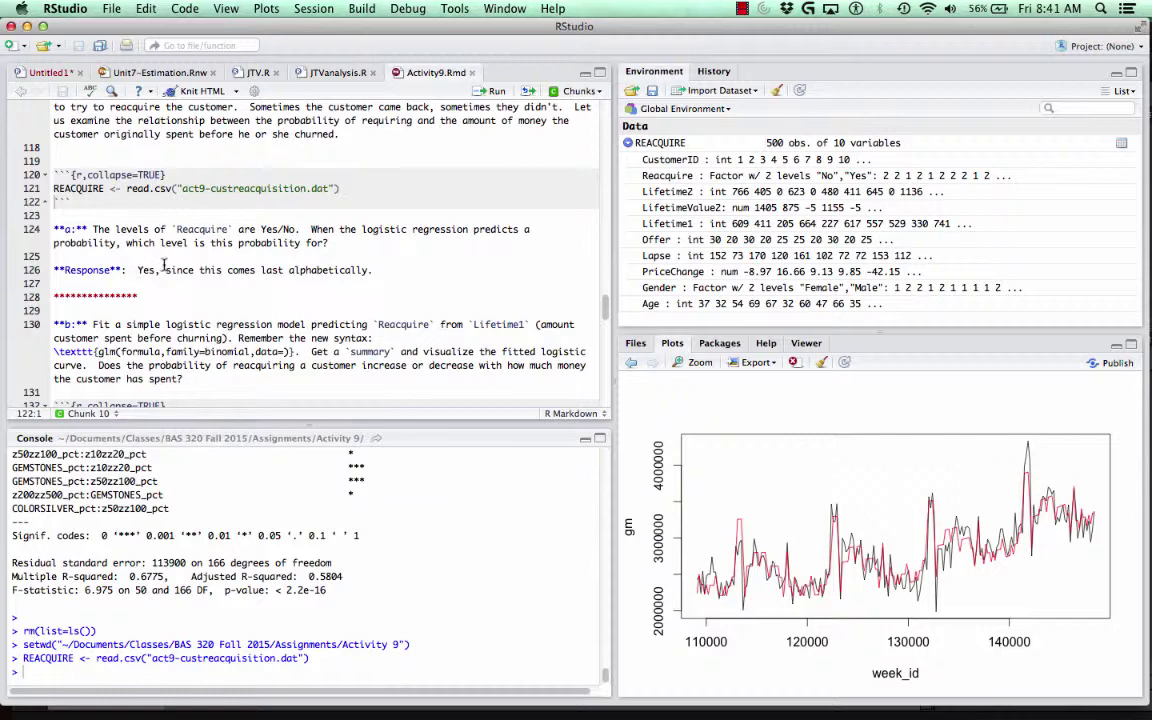
scroll(124, 240, "down", 5)
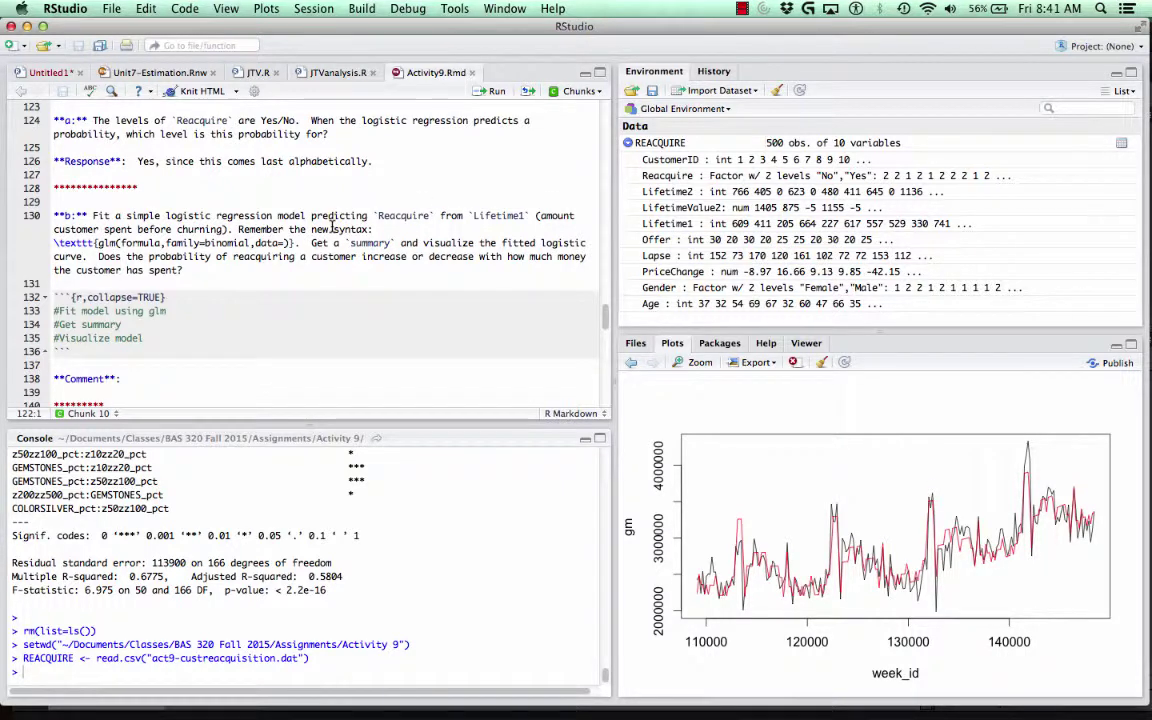
Replace the fit-model comment with M <- glm(Reacquire~Lifetime1,data=REACQUIRE,family=binomial) and run it.
left_click(55, 311)
left_click_drag(55, 311, 186, 310)
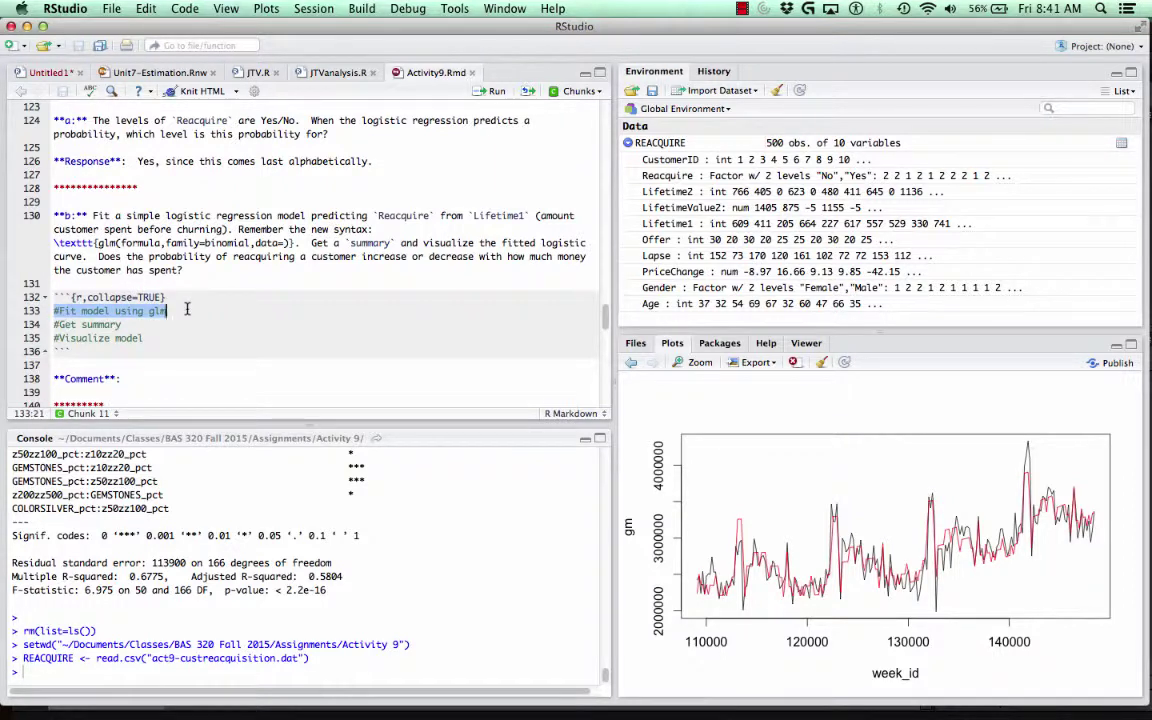
type("M <- glm(")
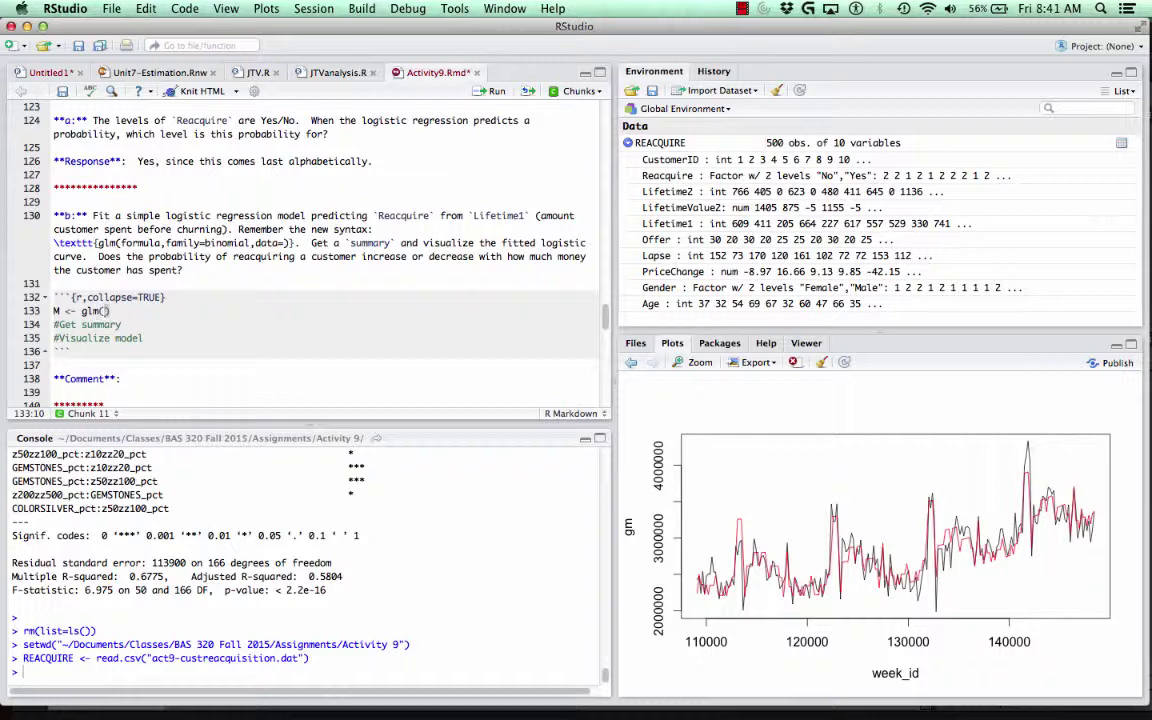
type("Rea")
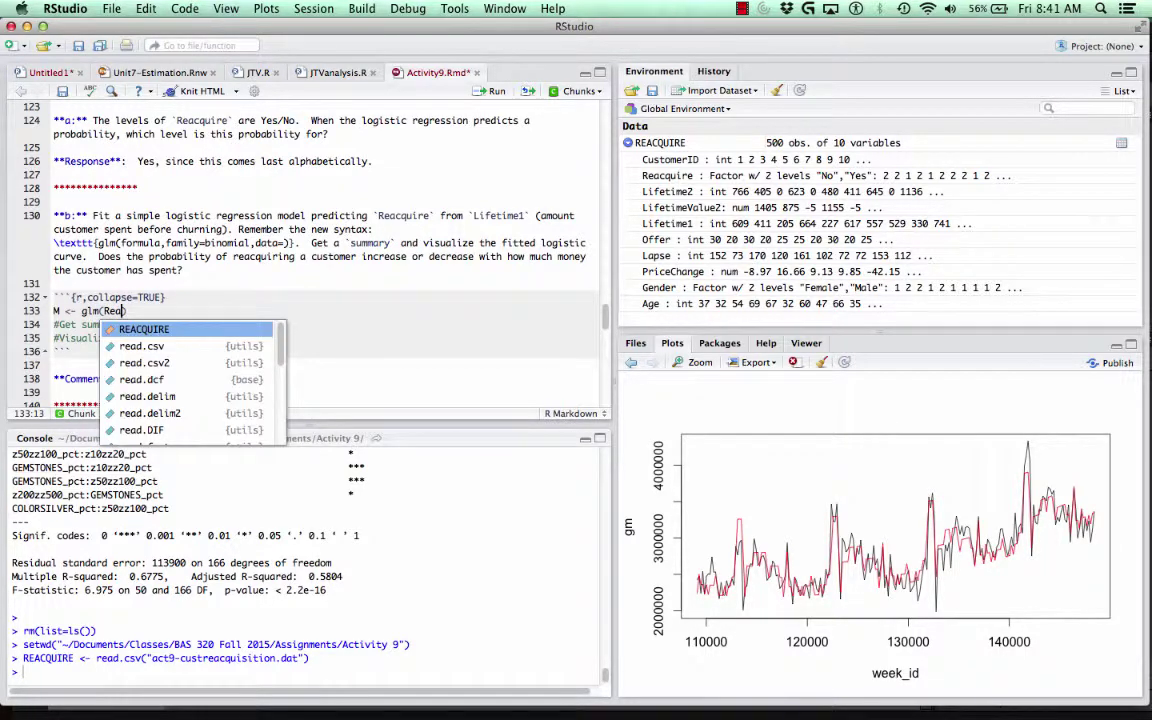
type("cquire")
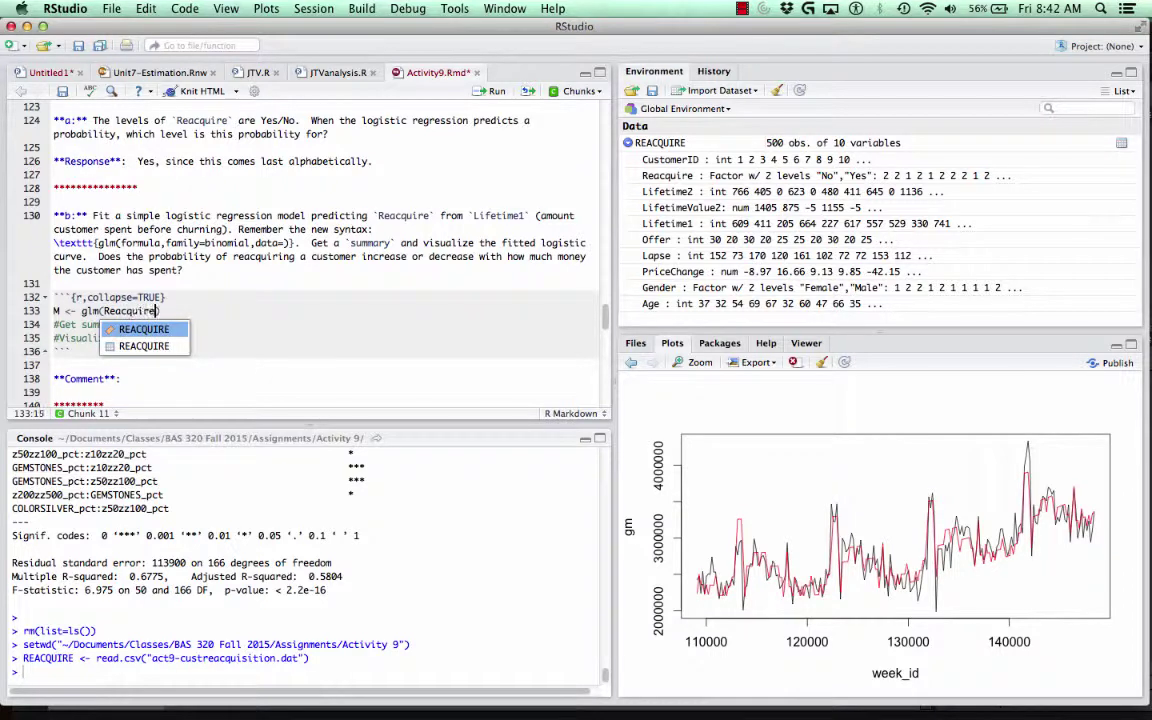
type("~")
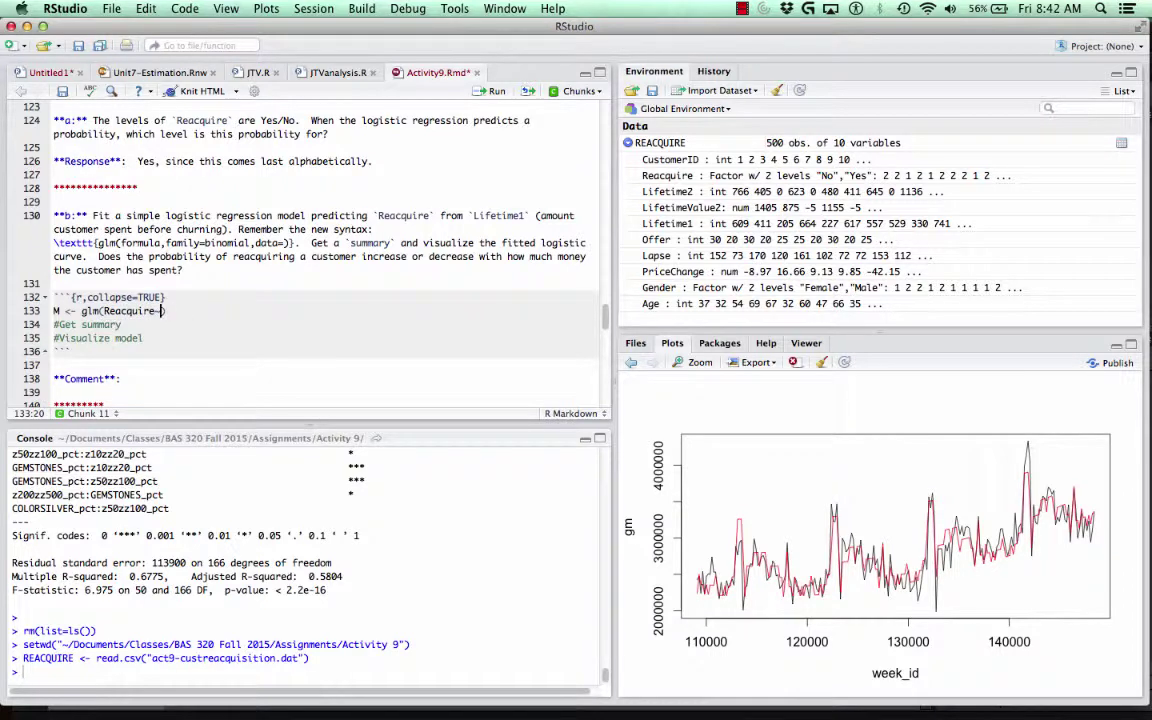
type("Lifetime1,data=REACQUIRE")
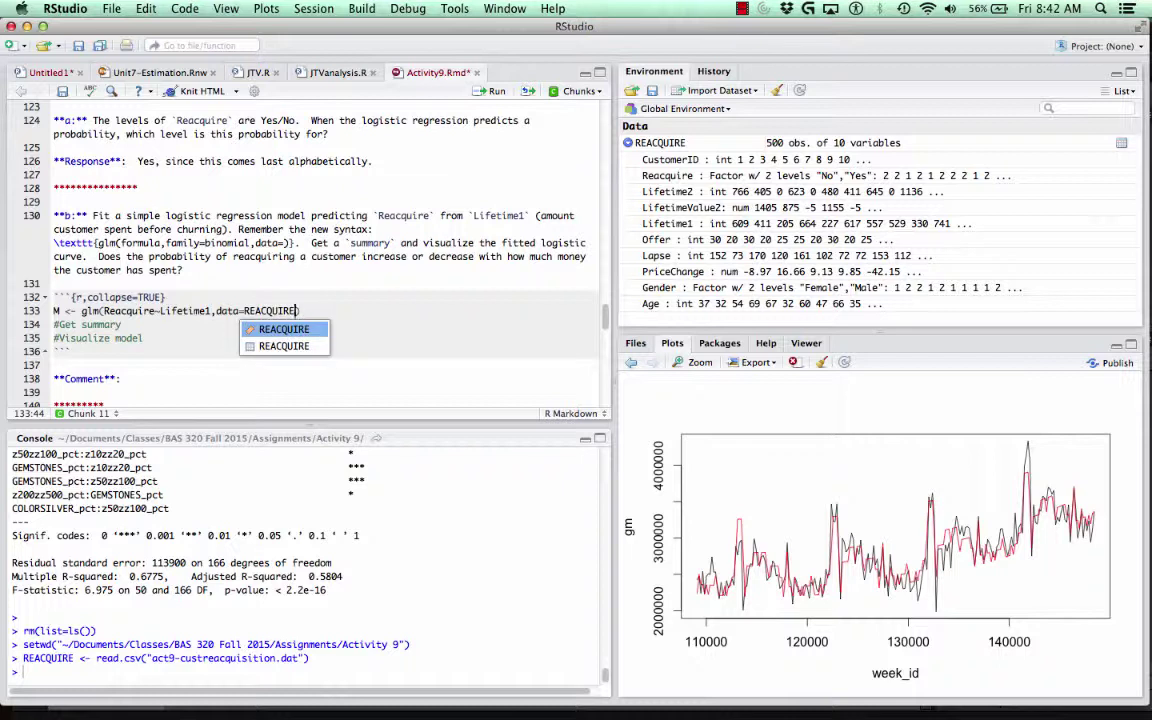
type(",")
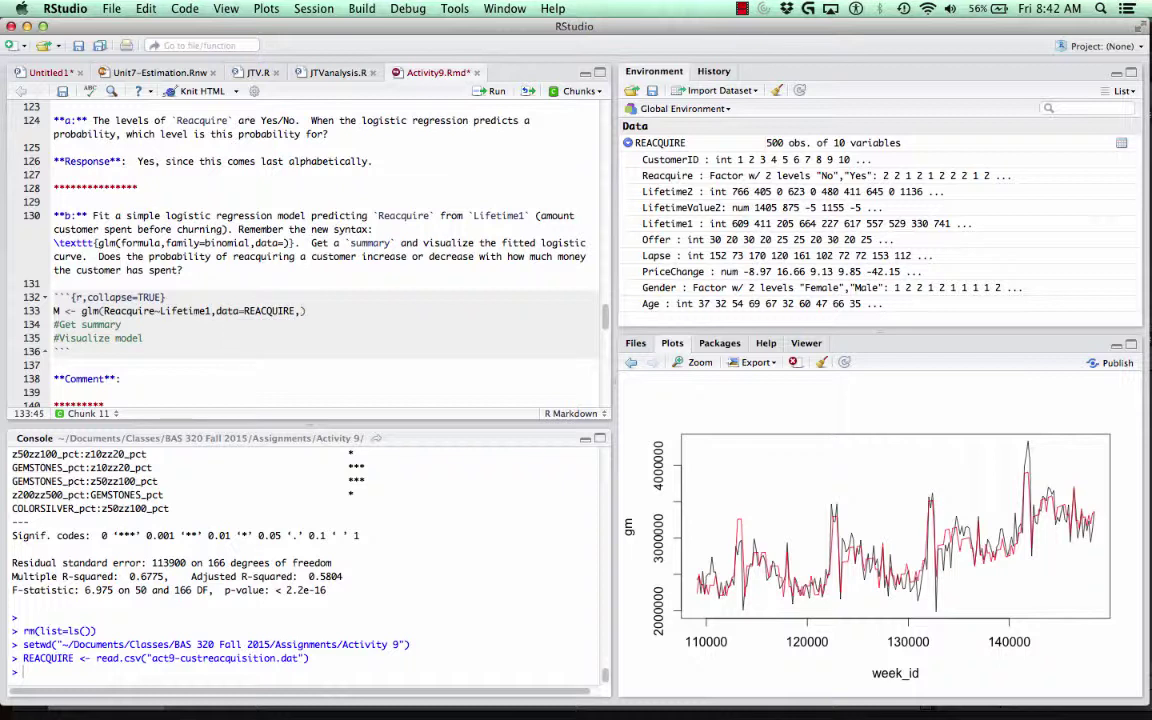
type("family=binomial)")
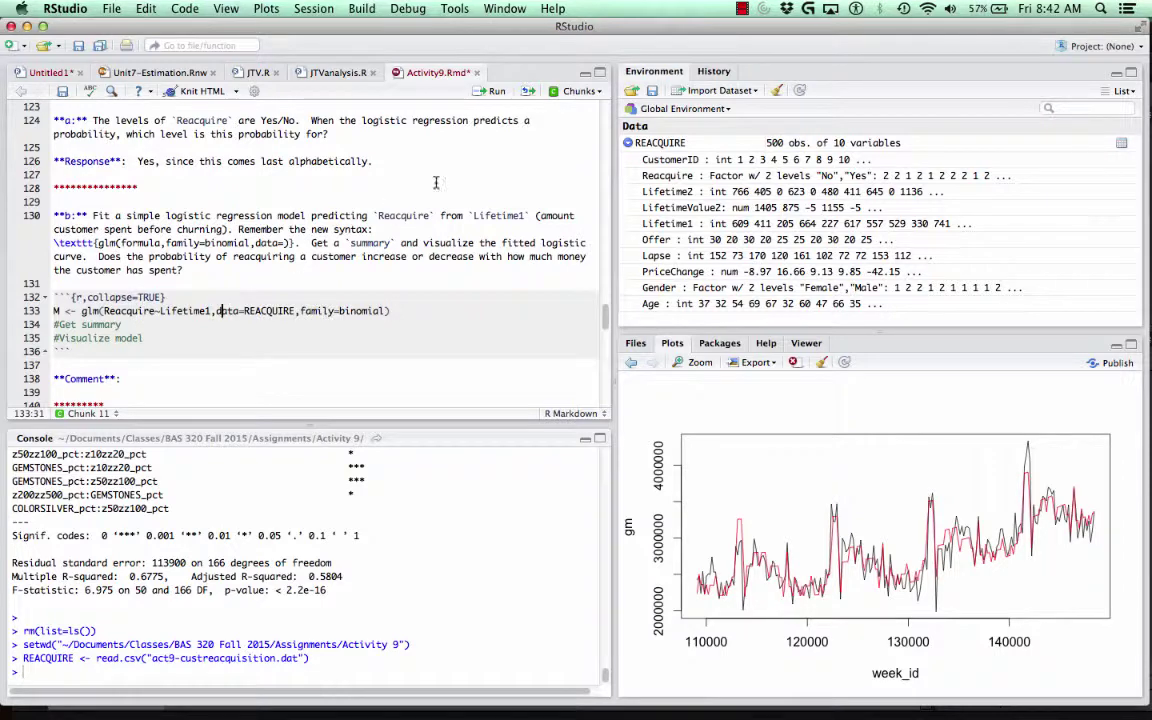
left_click(484, 91)
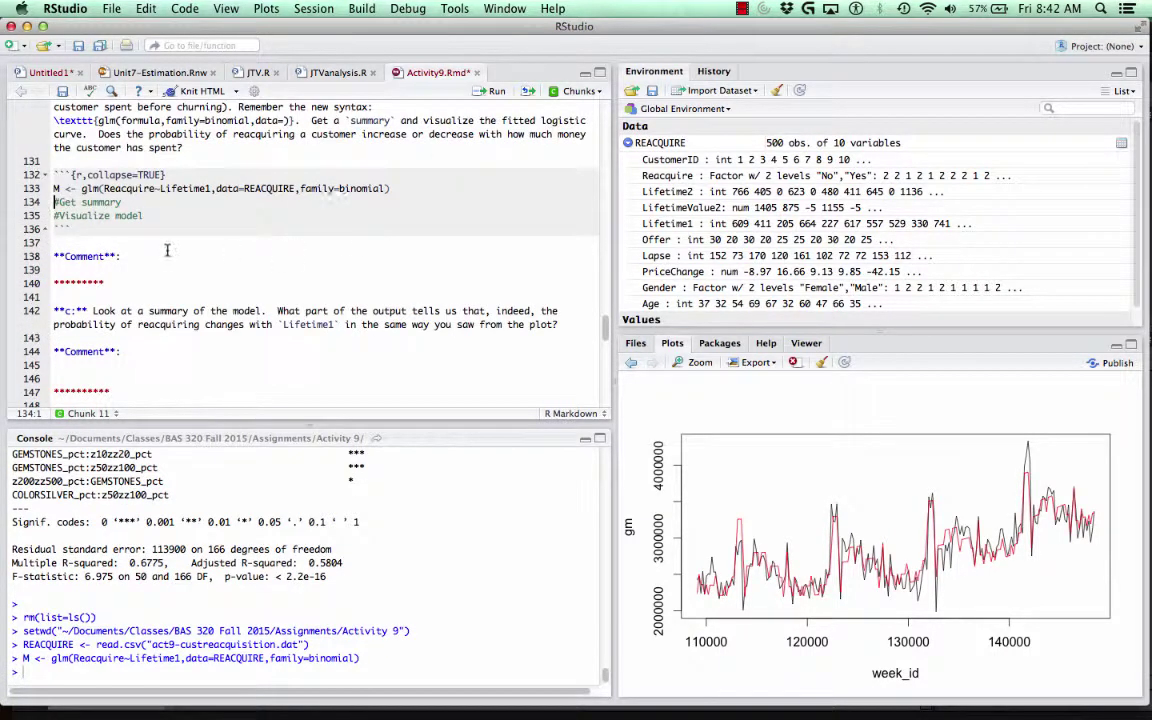
Replace the remaining chunk comments with summary(M) and visualize.model(M).
left_click(127, 202, "shift")
key("BackSpace")
type("summary(M)")
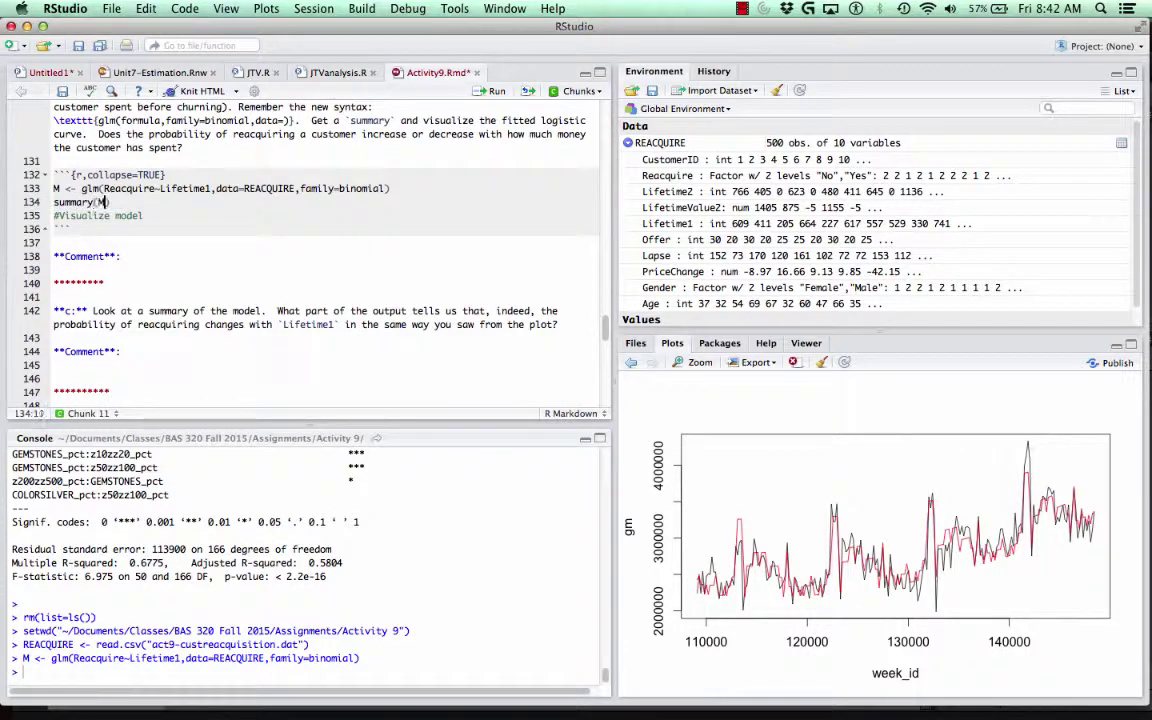
left_click(150, 215)
left_click(54, 215, "shift")
key("BackSpace")
type("visualize.")
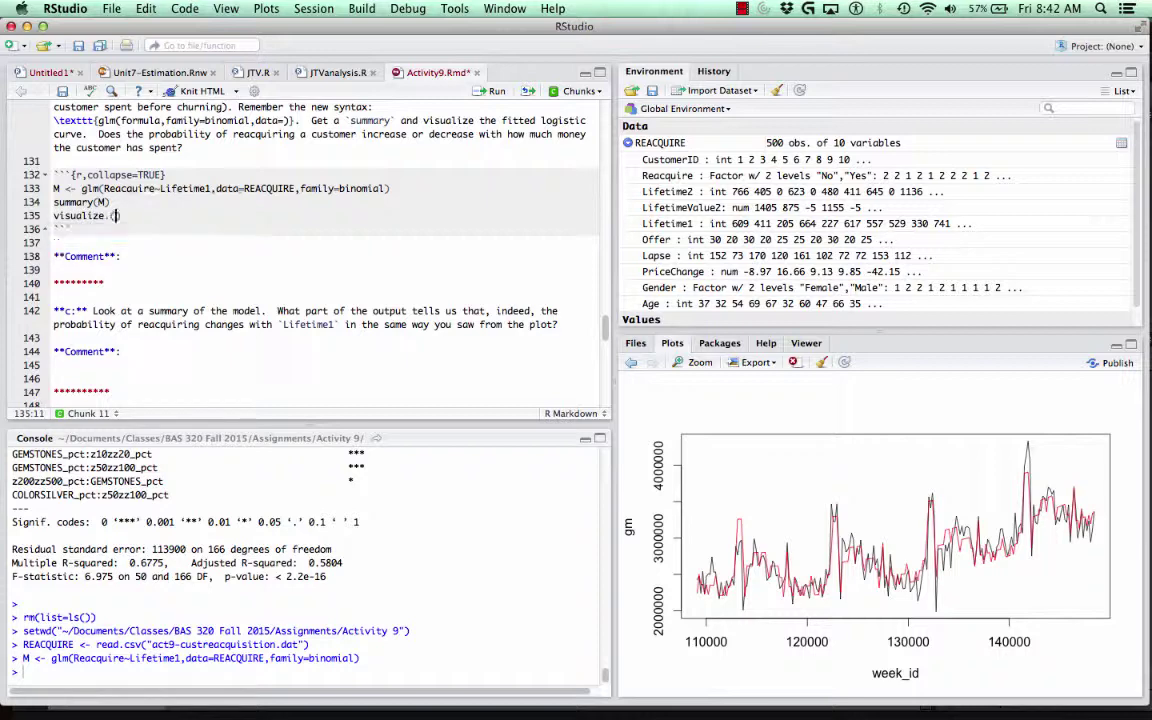
type("model(M")
key("Down")
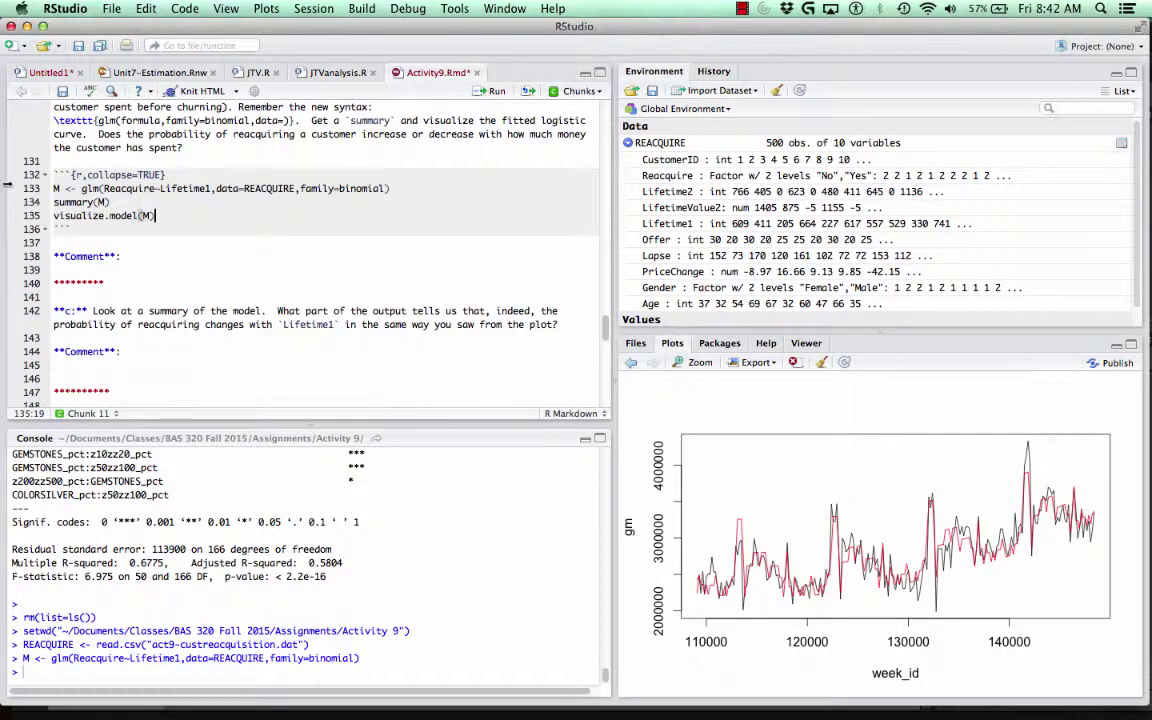
Run summary(M) and visualize.model(M): Lifetime1 coefficient 0.0082098, AIC 453.02, rising logistic curve.
left_click(483, 96)
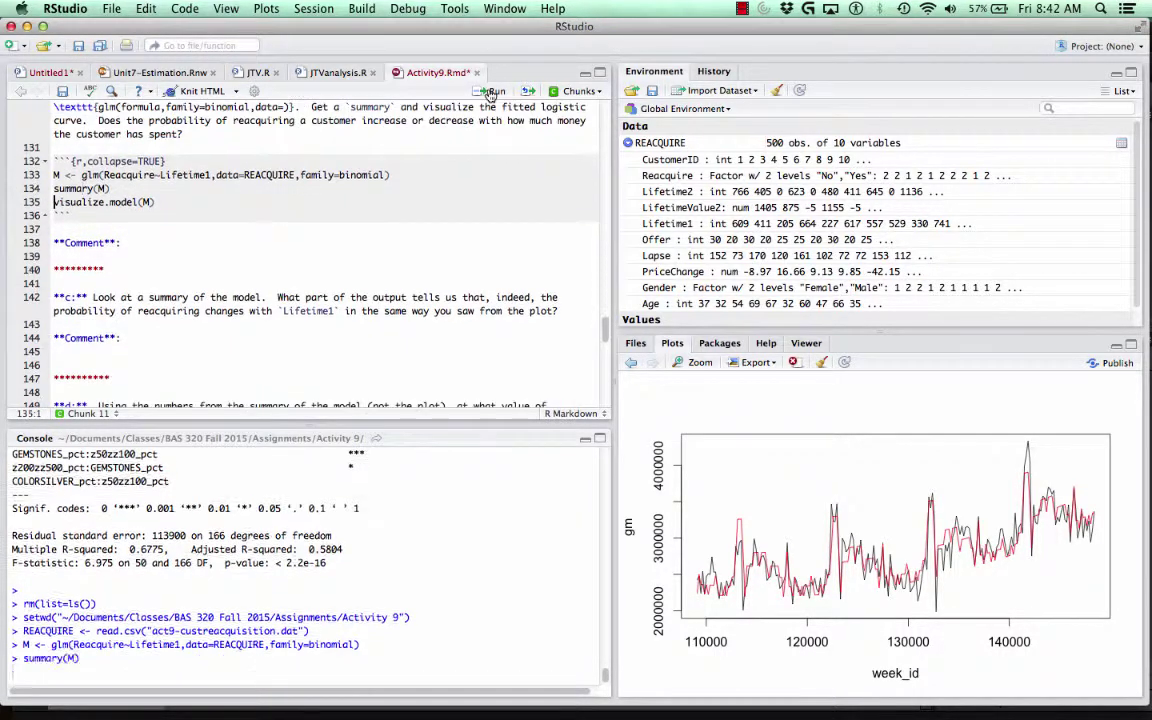
left_click(483, 96)
scroll(295, 205, "up", 1)
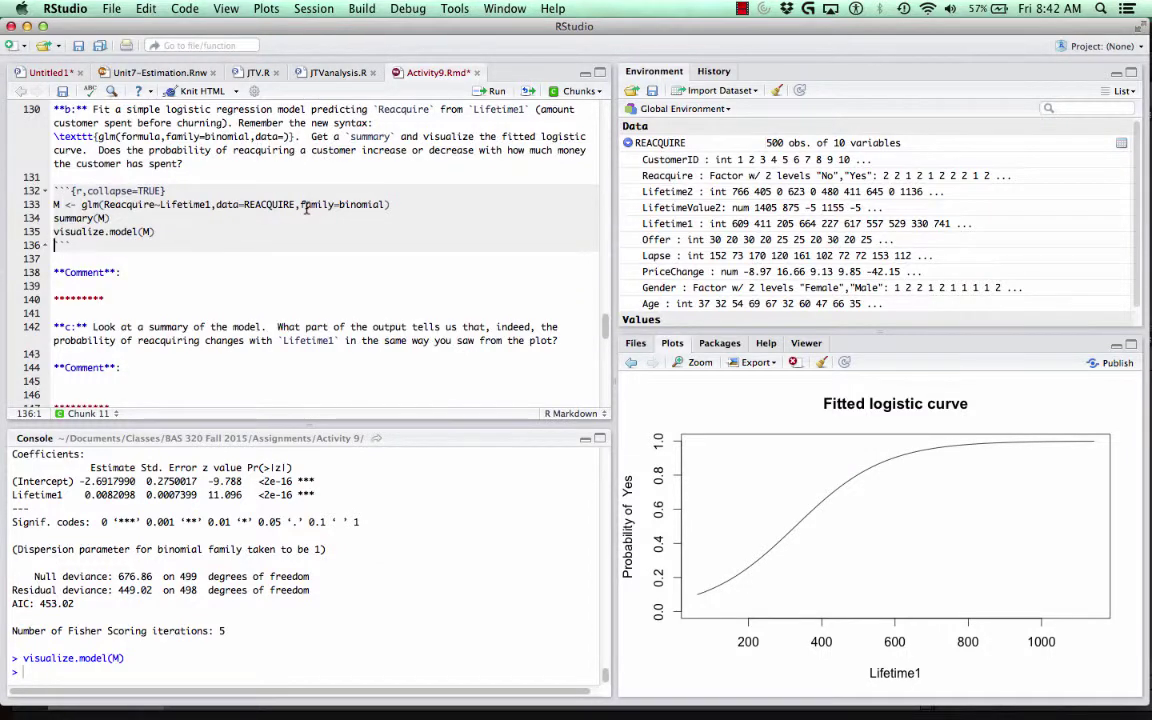
scroll(257, 149, "up", 2)
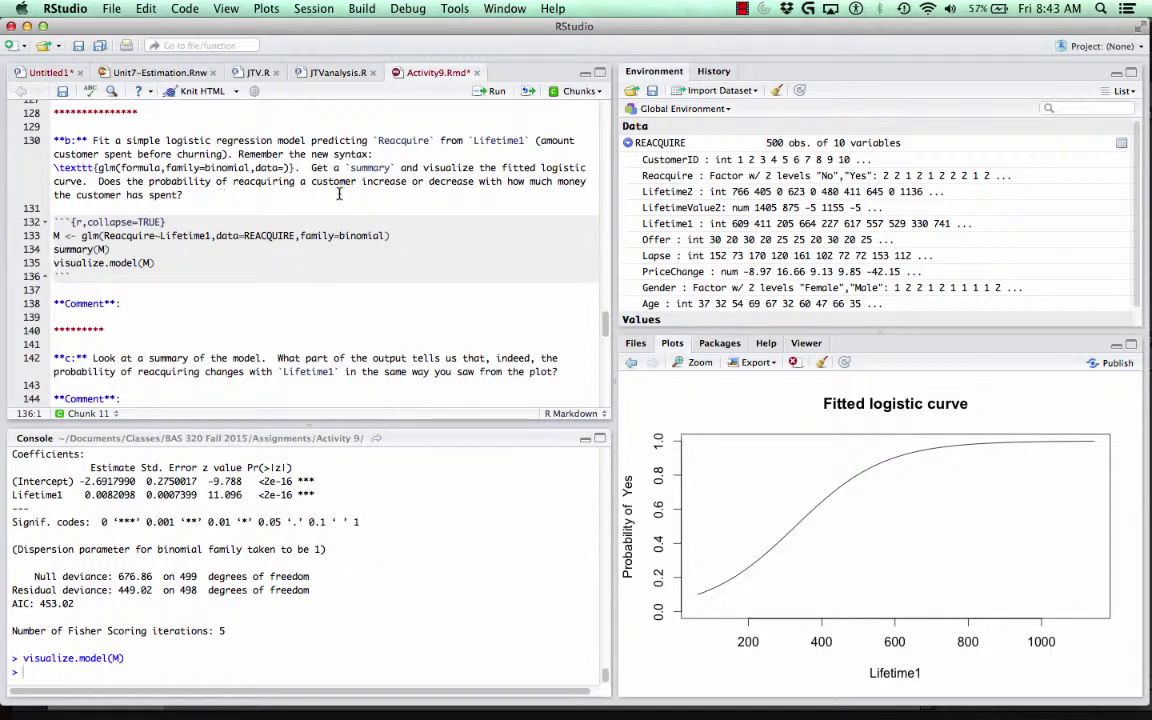
Comment that probability rises with first-lifetime spending, confirmed since the `Lifetime1` coefficient is positive.
left_click(143, 305)
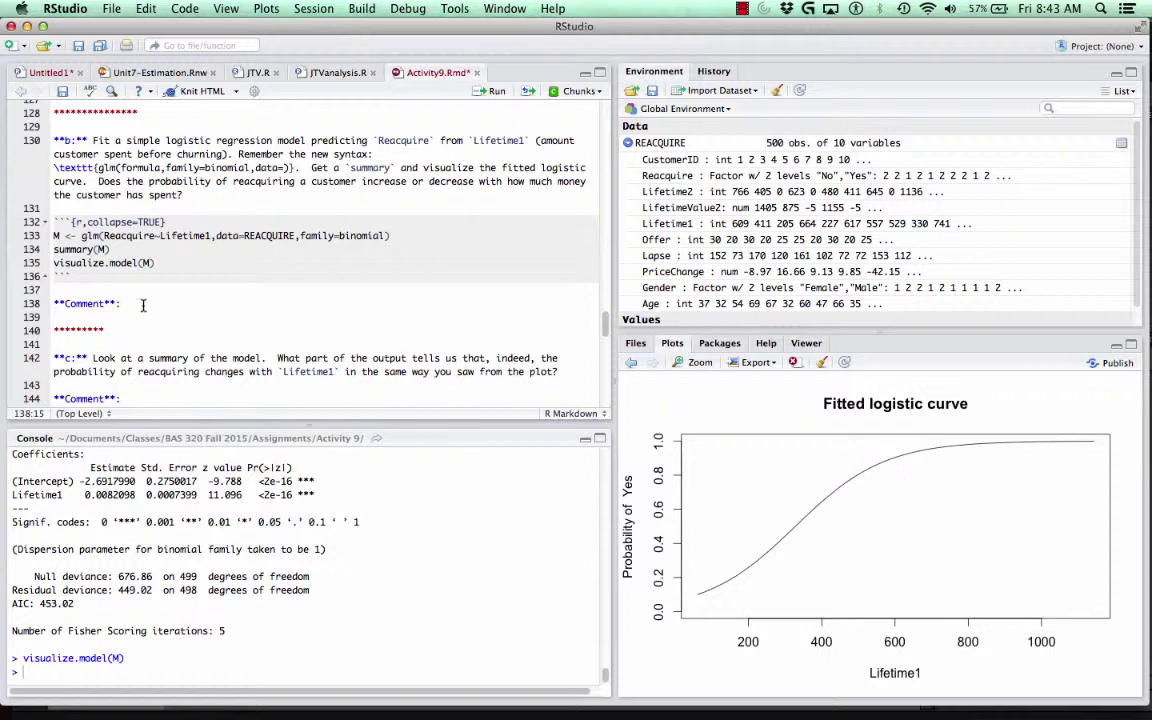
type("The probability increases ")
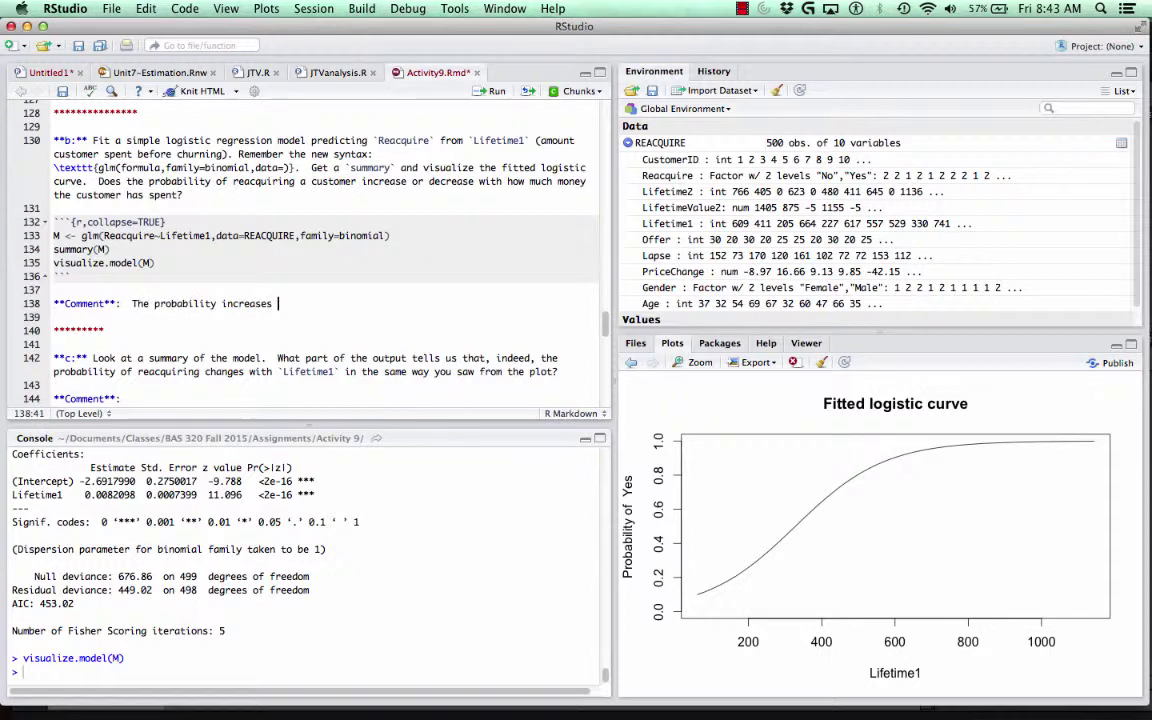
type("with money spent during the first lifetime, and we co")
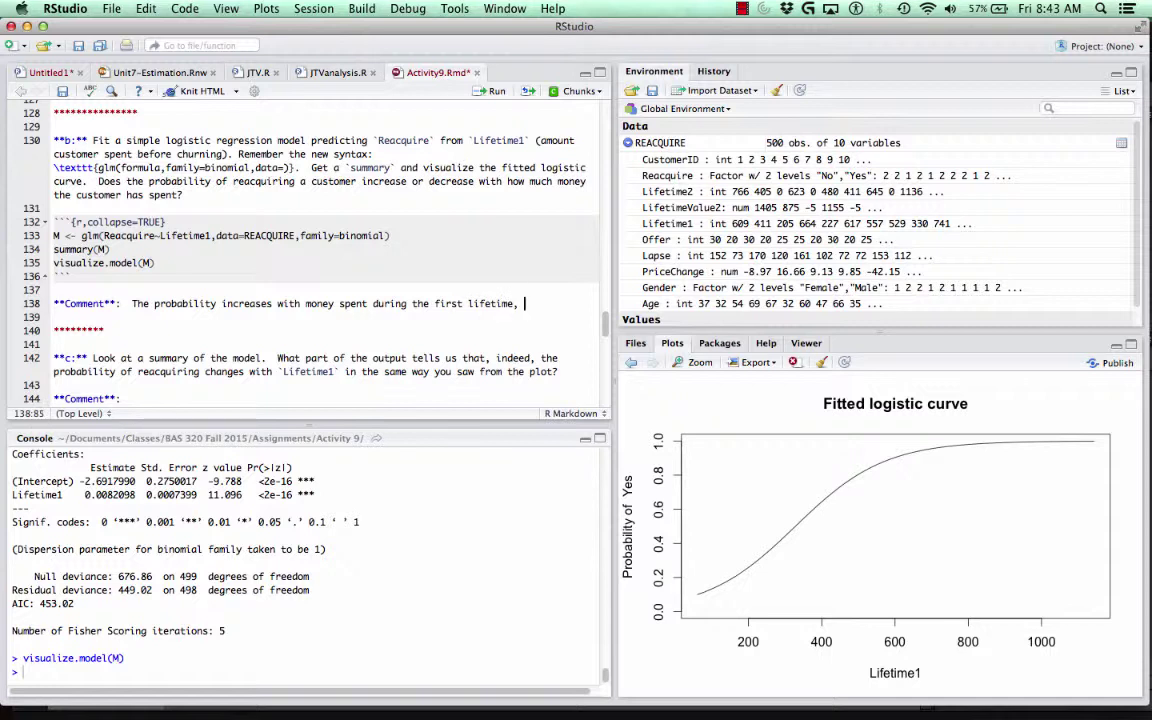
type("onfir")
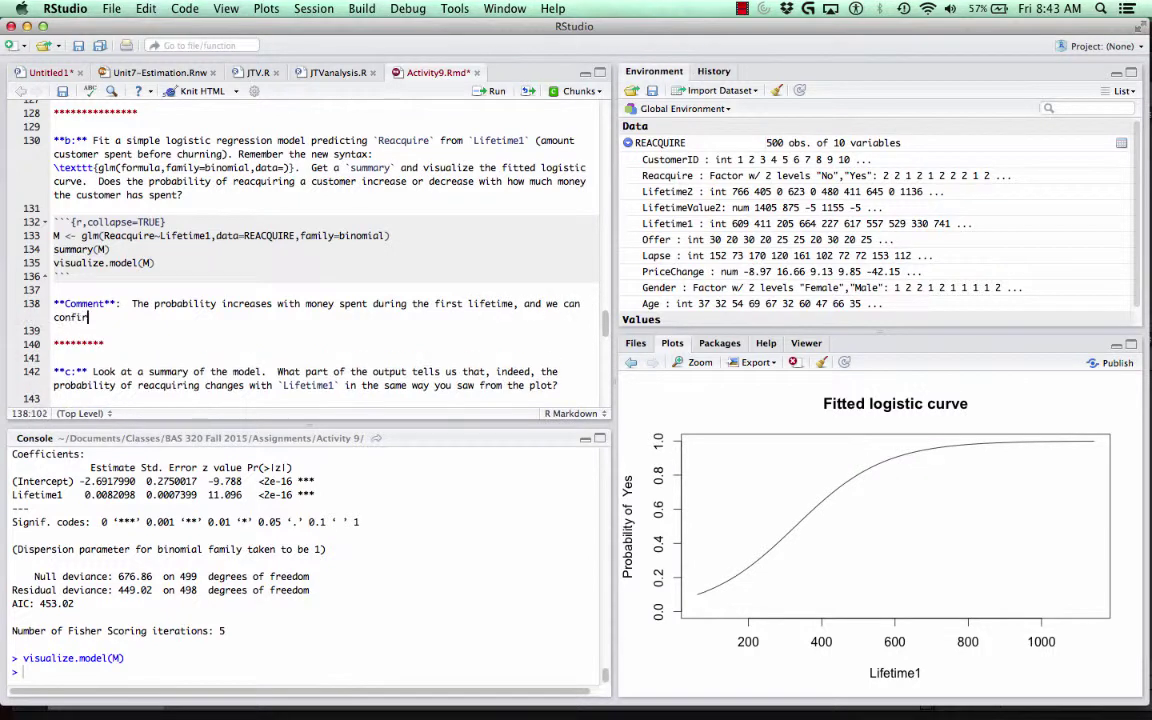
type("m this by looking at th")
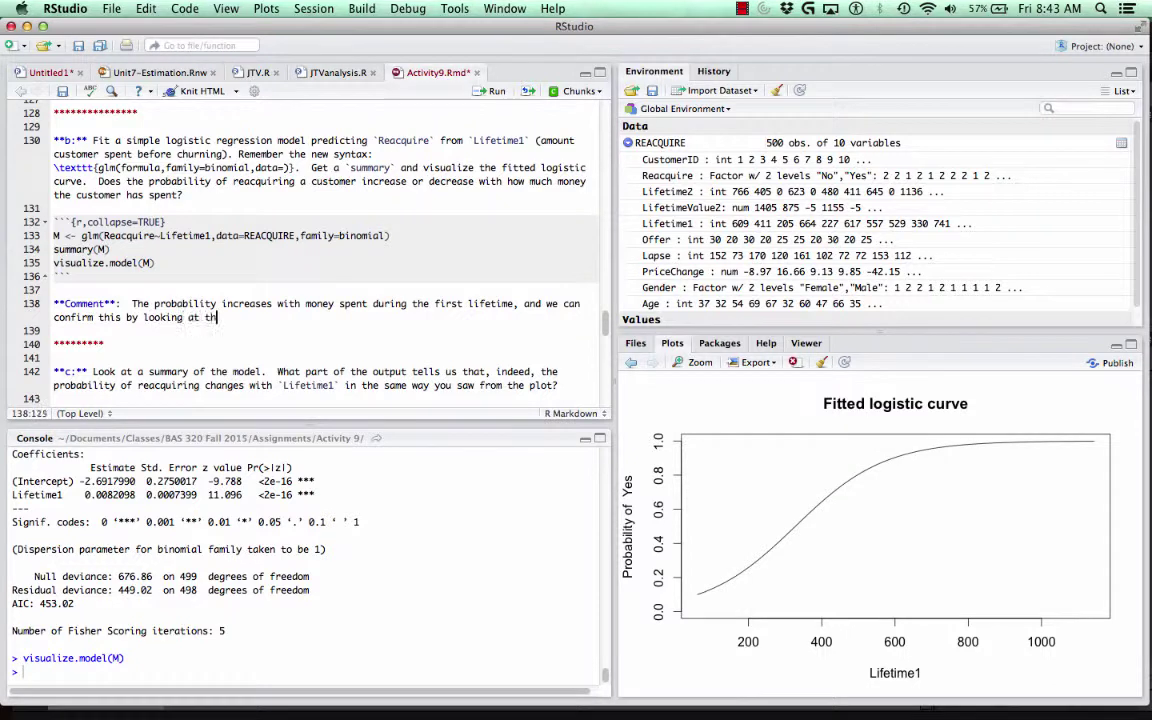
type("e output of ")
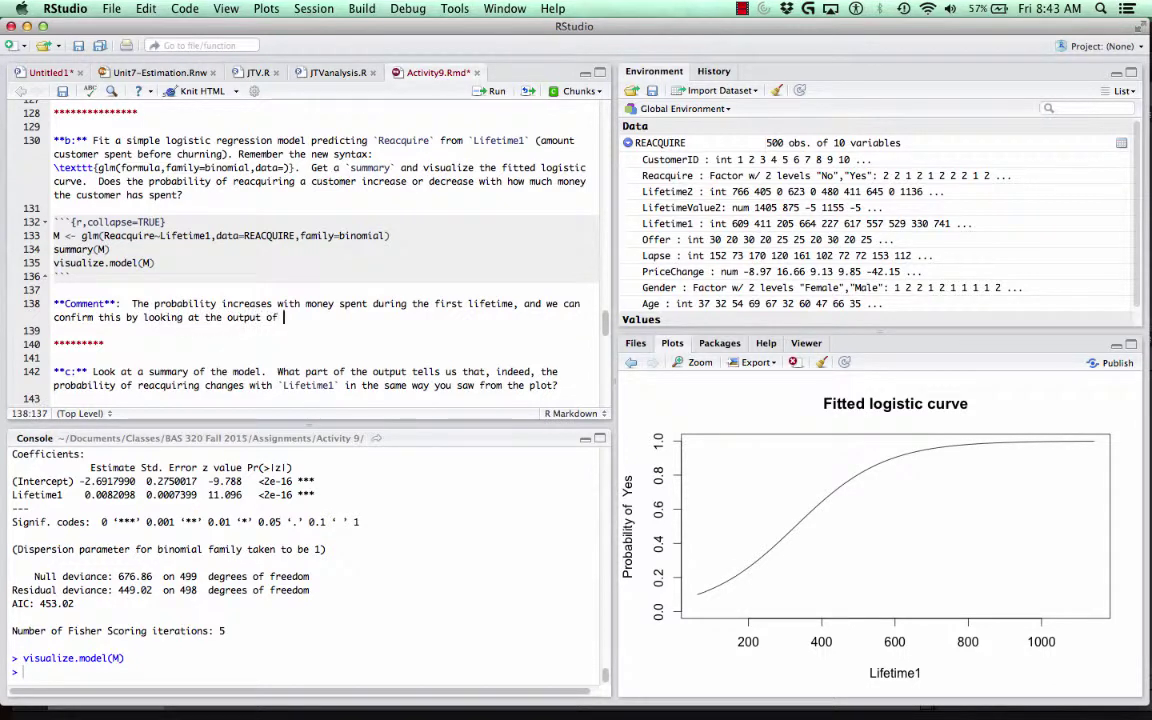
type("`summary`.")
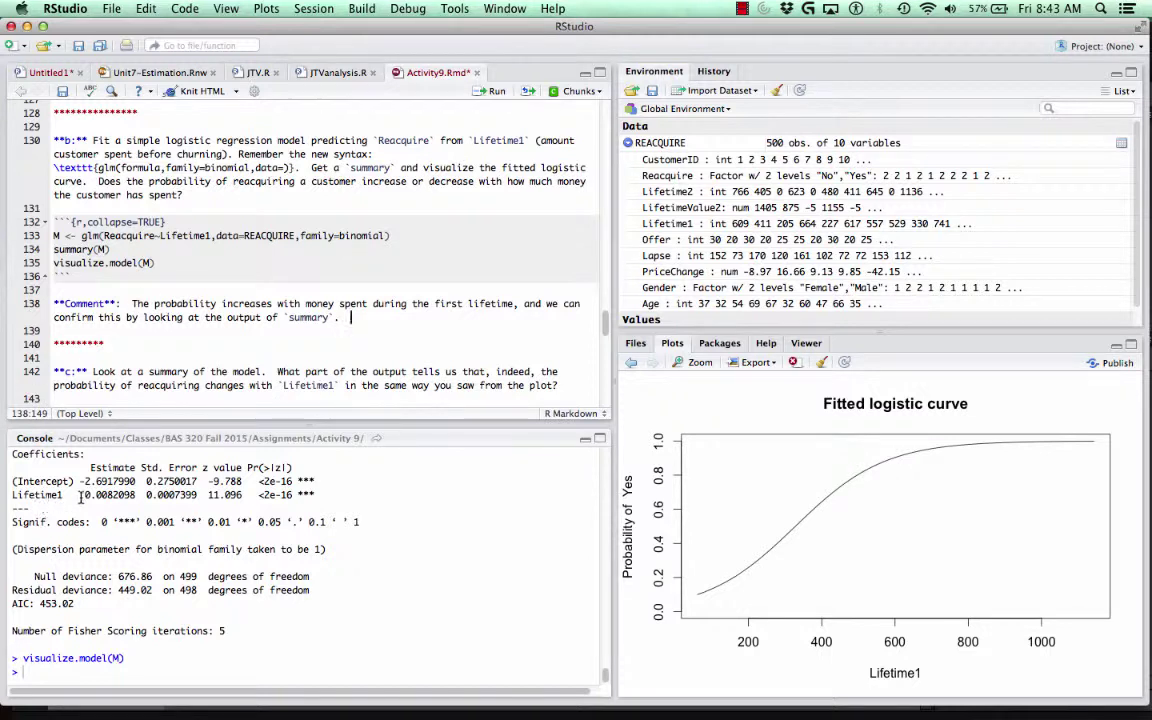
left_click_drag(85, 495, 131, 494)
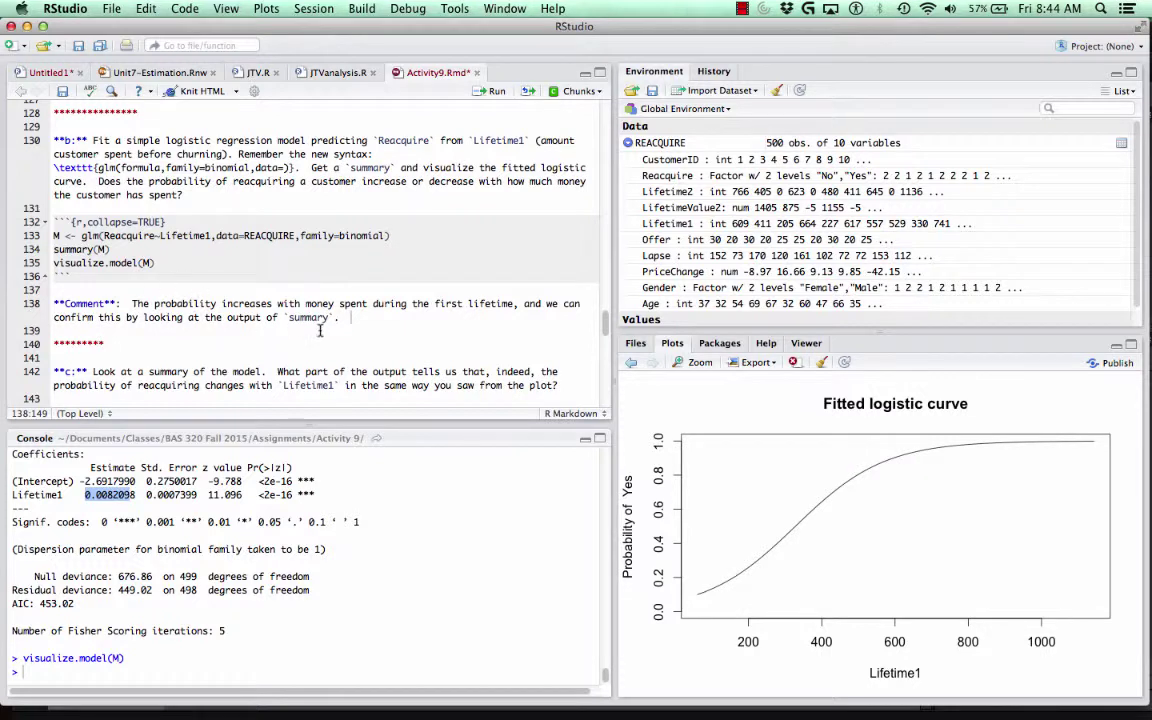
left_click(351, 317)
key("BackSpace")
key("BackSpace")
type("since the coefficie")
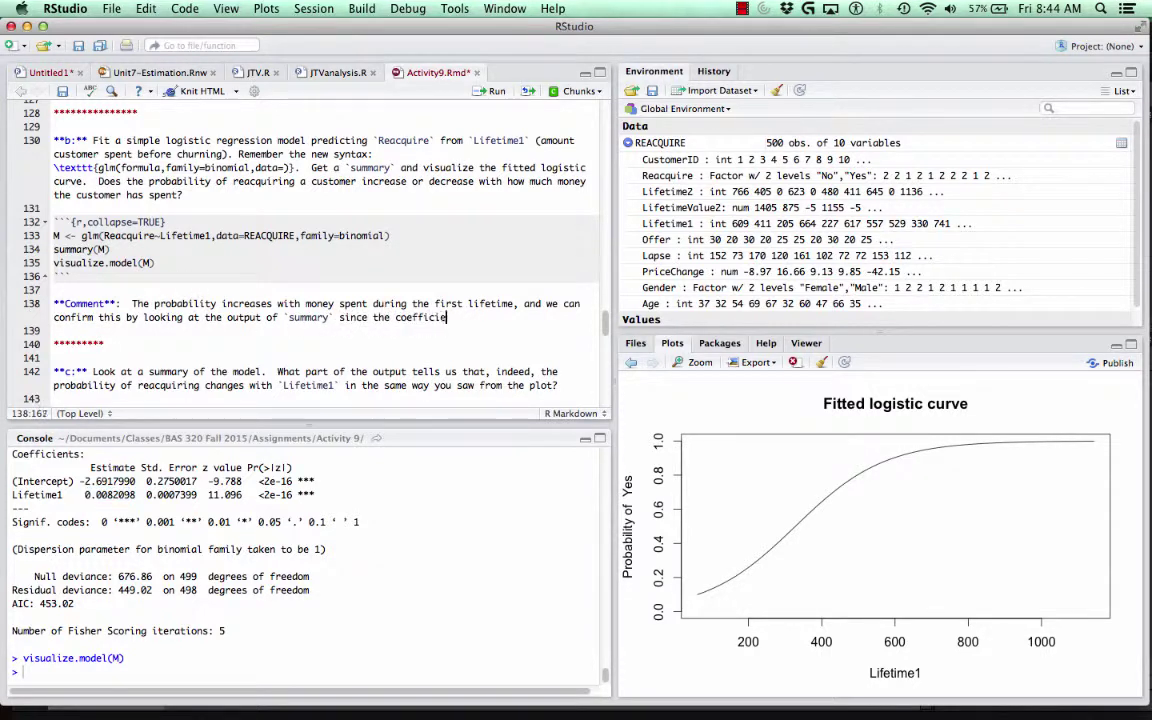
type("nt of `Lifetime1` is positive.")
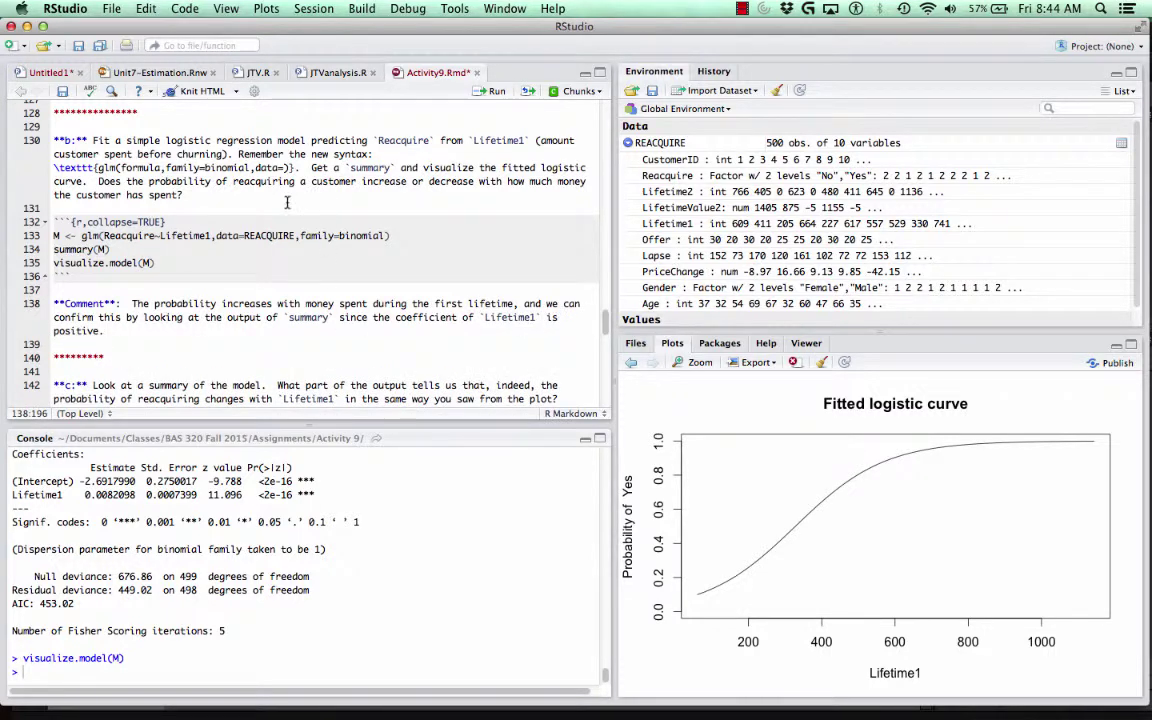
scroll(227, 226, "down", 5)
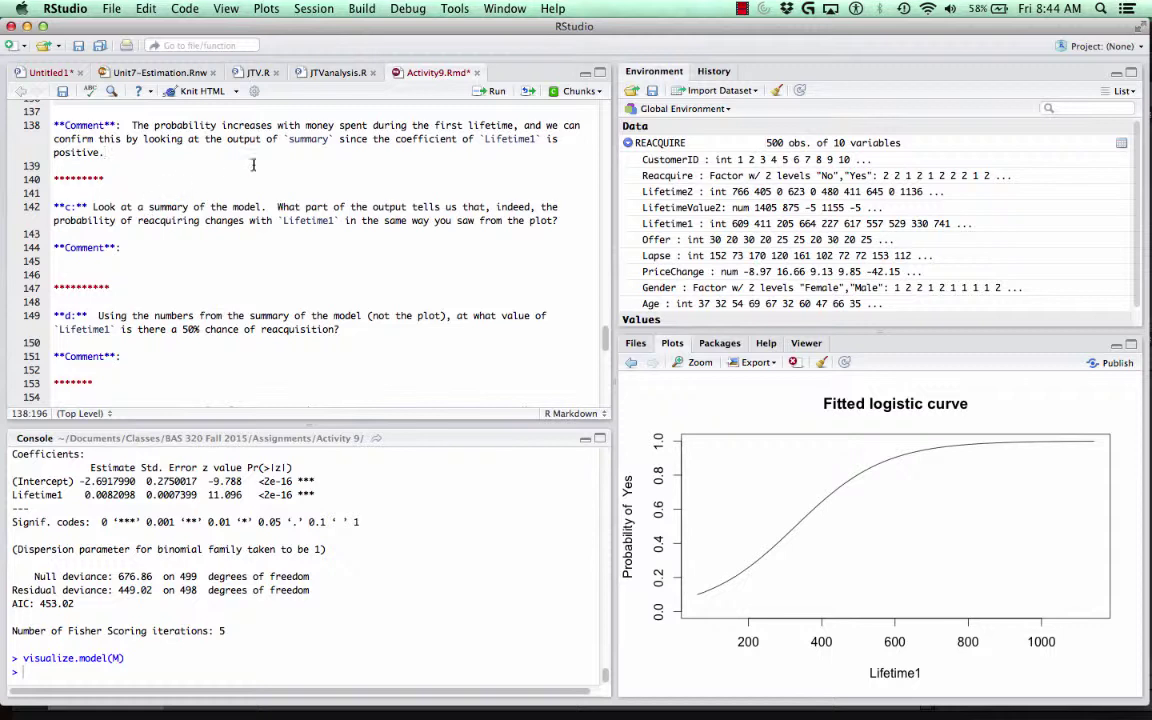
Copy the positive-coefficient clause into part c's comment to read 'The coefficient of `Lifetime1` is positive.'.
left_click(373, 139, "shift")
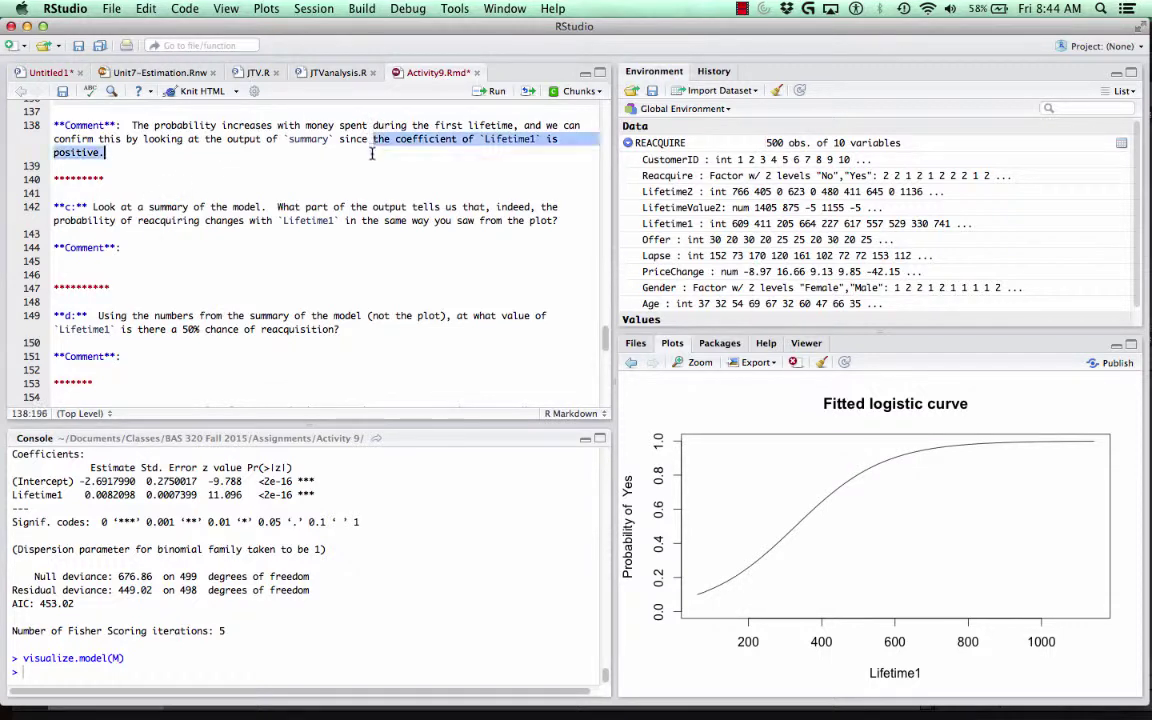
key("ctrl+c")
left_click(146, 247)
key("ctrl+v")
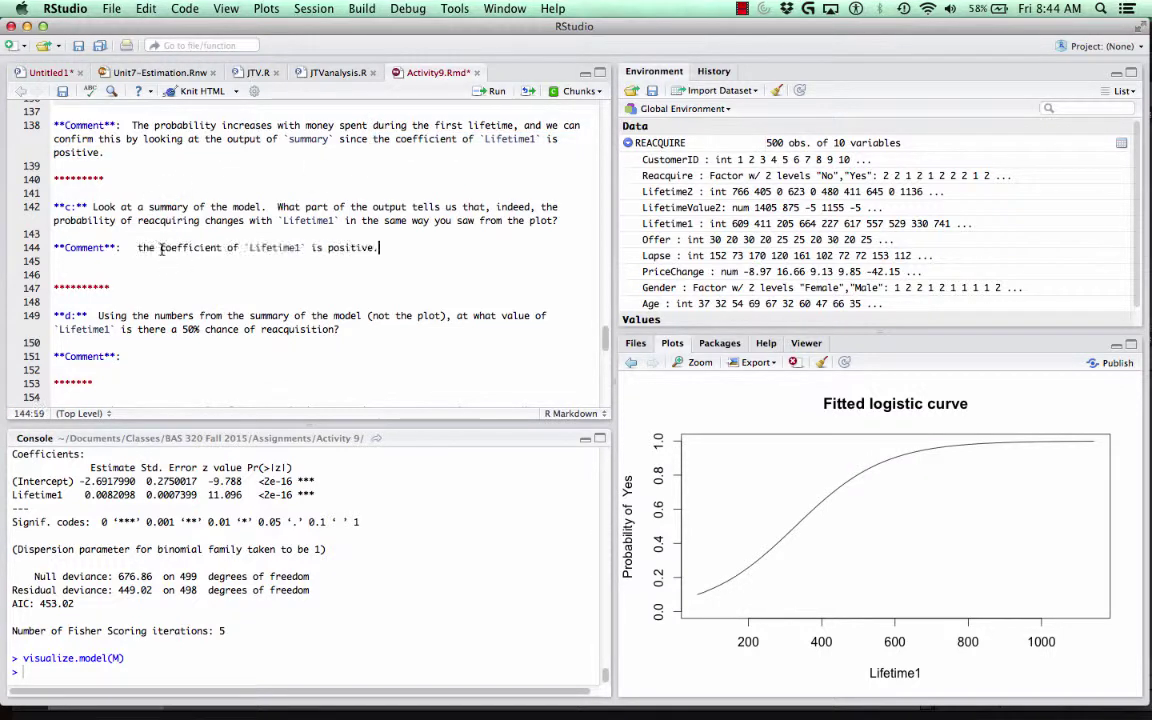
left_click(135, 247)
scroll(140, 345, "up", 5)
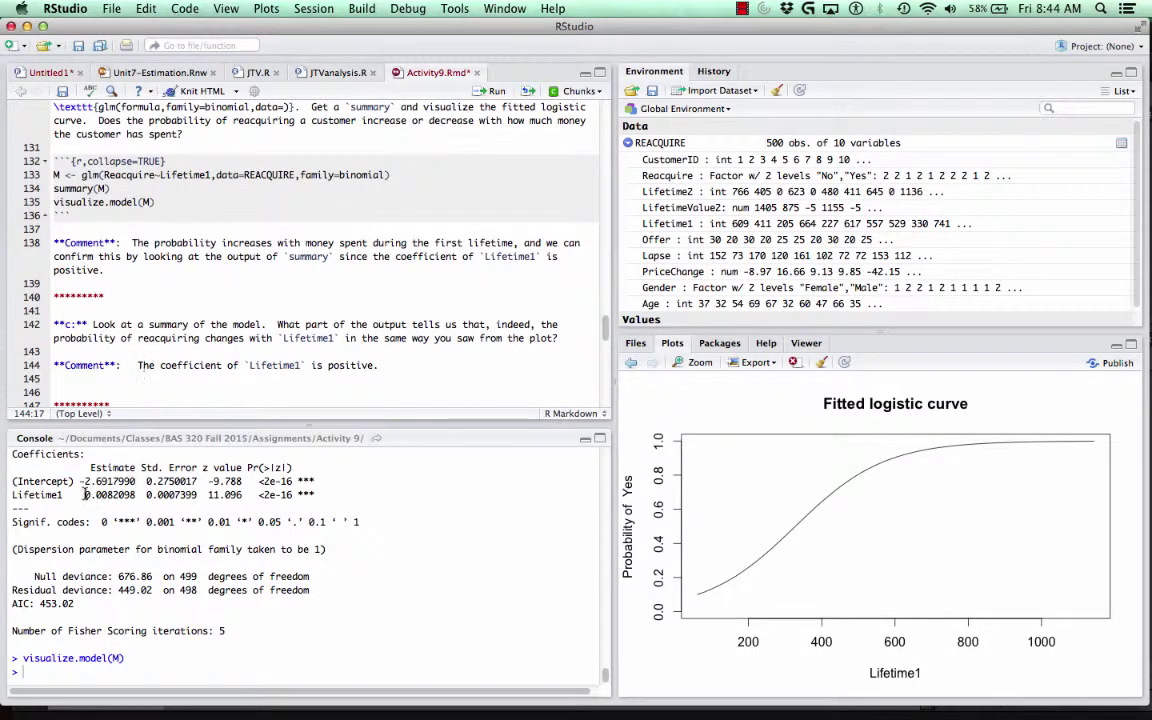
left_click_drag(85, 494, 124, 493)
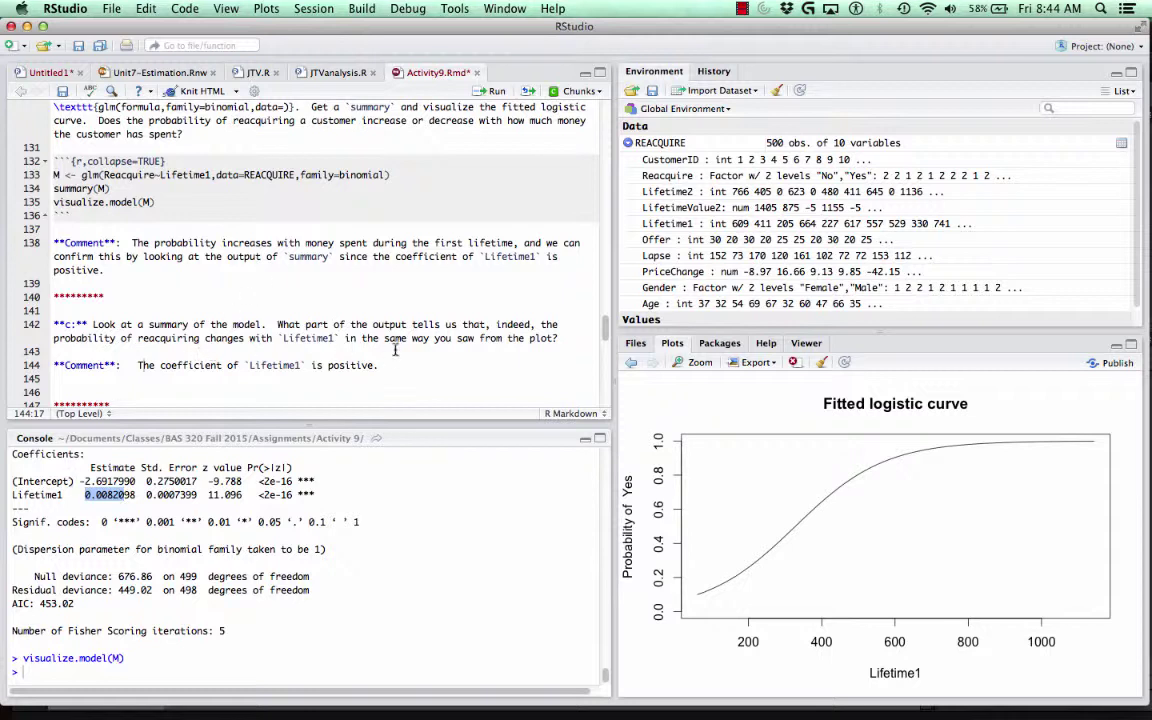
scroll(212, 353, "down", 5)
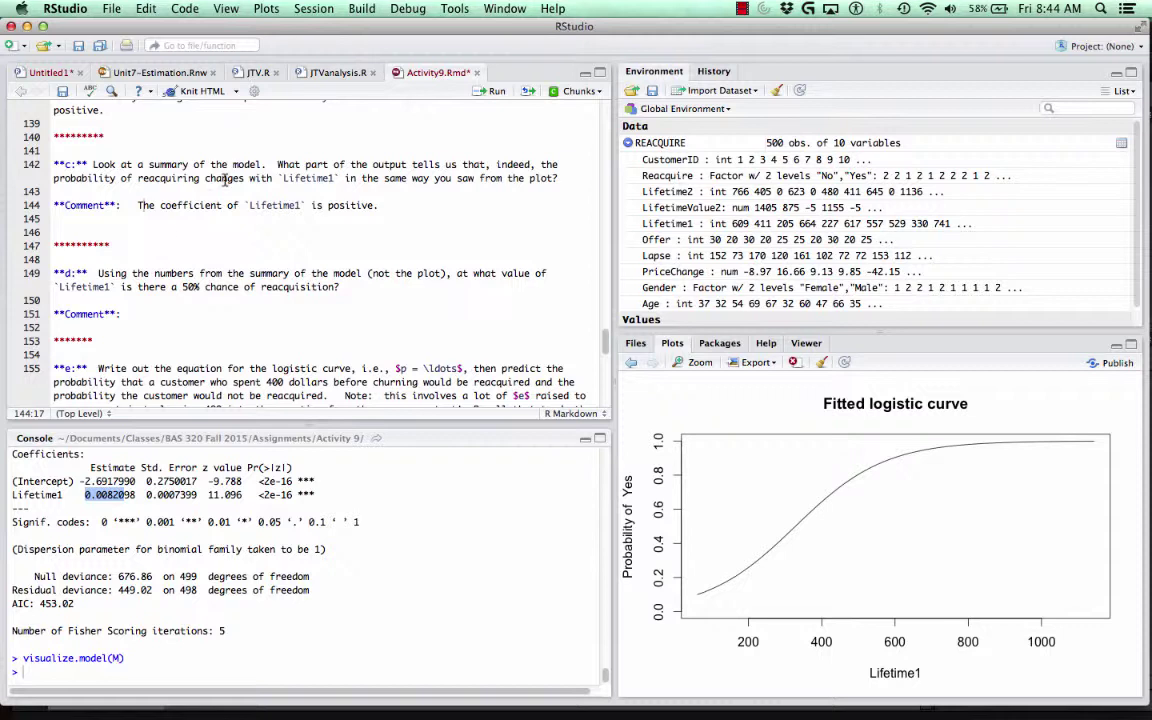
Write -(b0/b1) = -(-2.6917990/0.0082098) in part d's comment using the summary estimates.
left_click(169, 317)
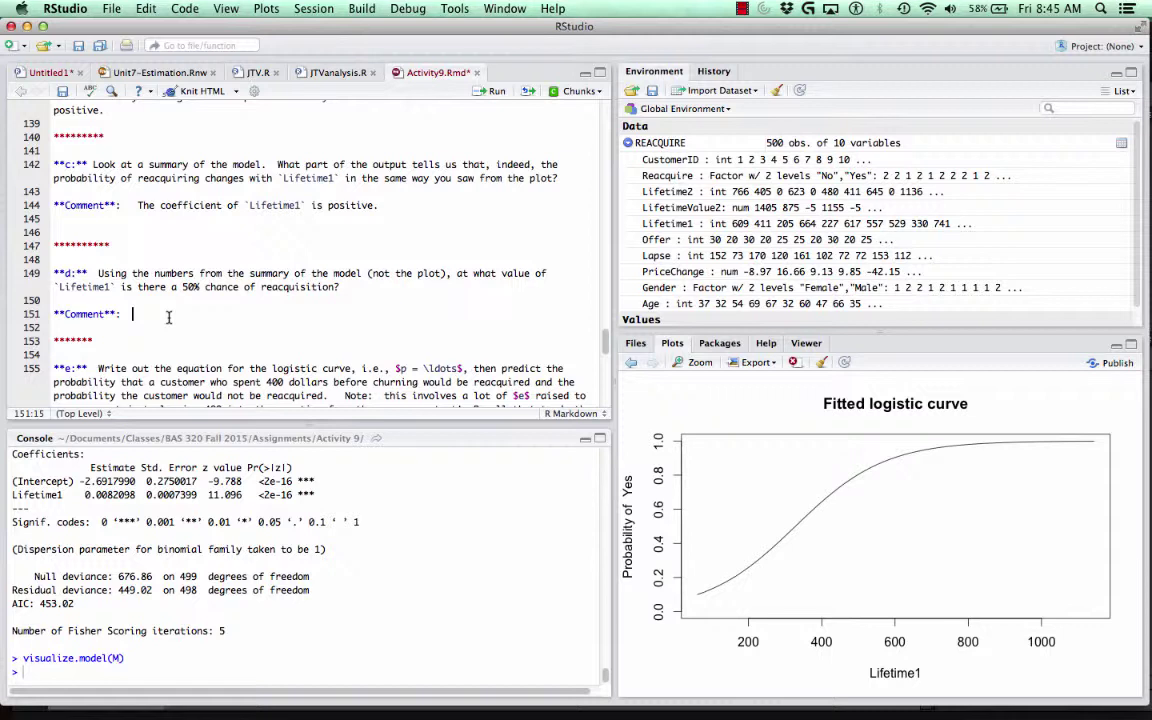
type("-(b0/b1) = (")
left_click_drag(79, 481, 135, 483)
left_click(199, 313)
key("super+v")
type("/")
left_click_drag(86, 494, 135, 494)
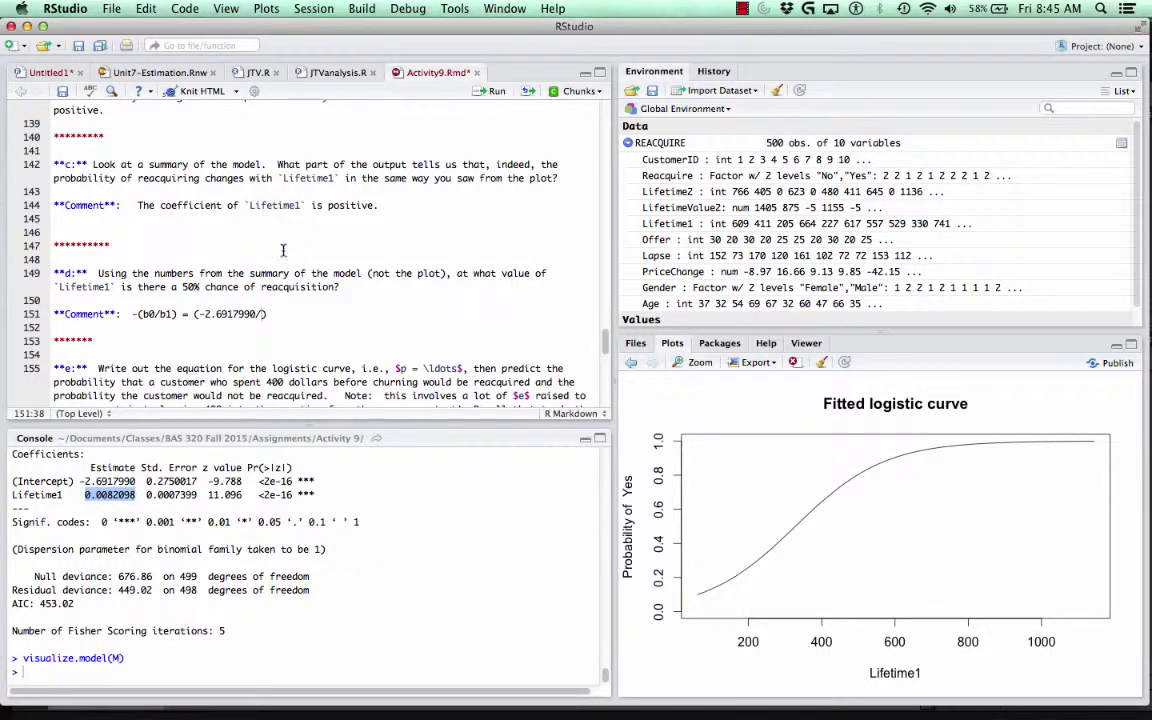
left_click(262, 314)
key("super+v")
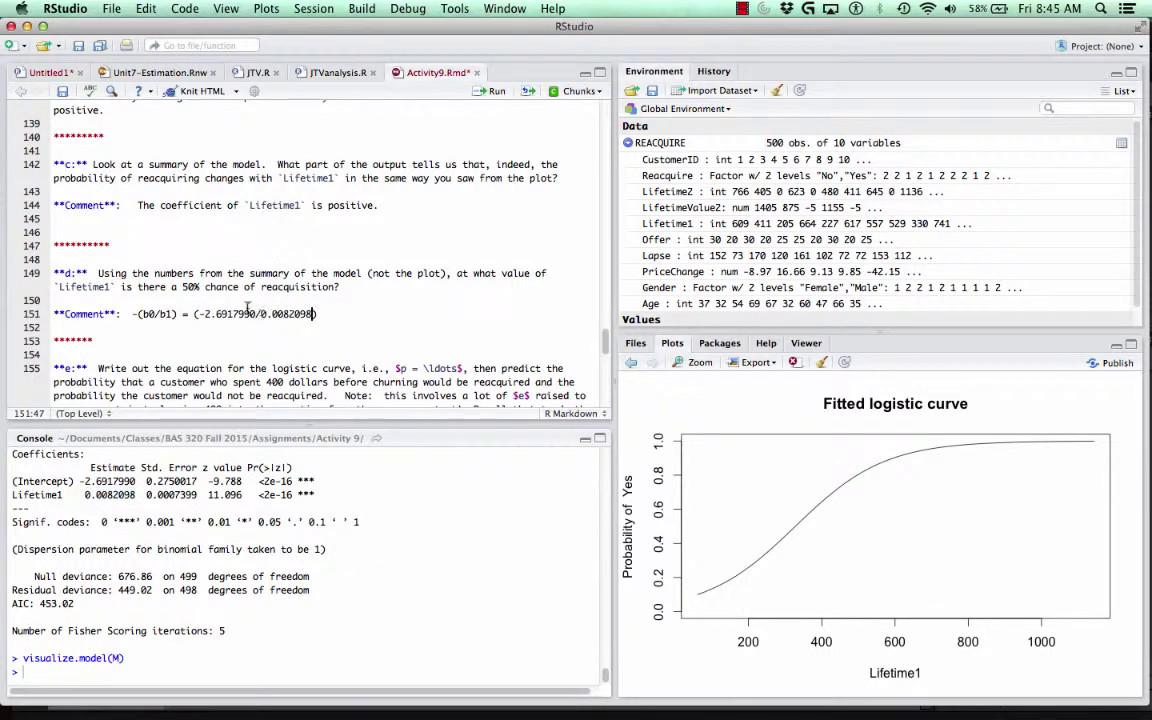
left_click(194, 314)
type("-")
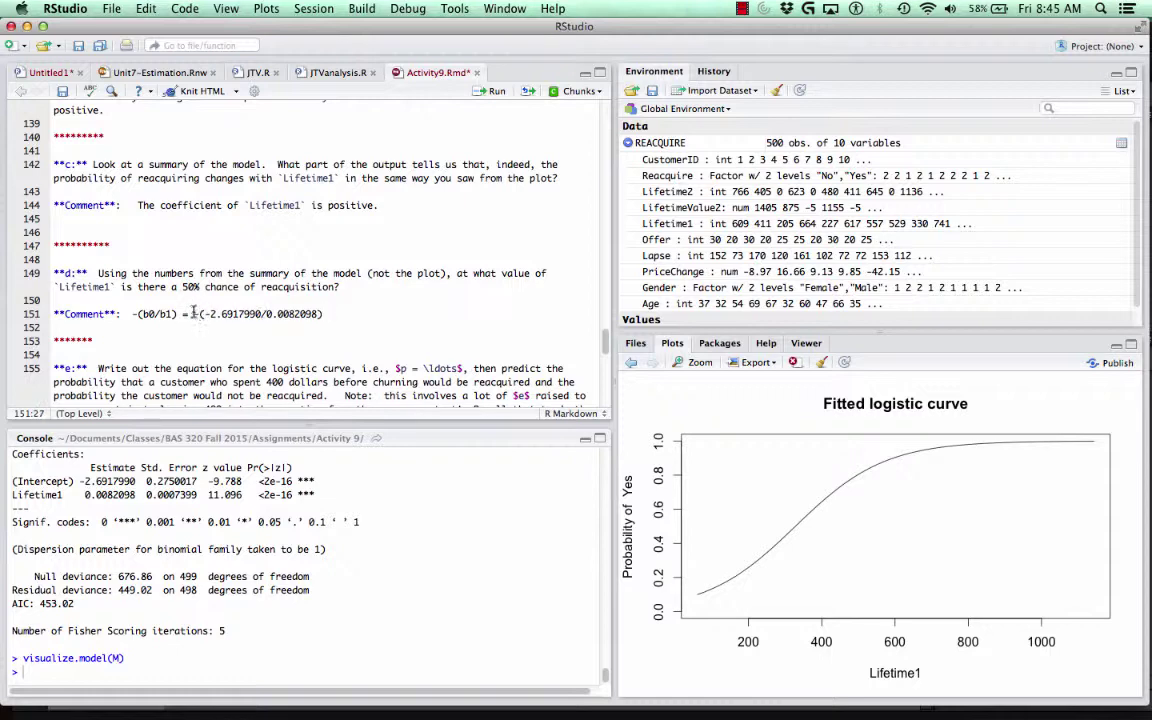
Evaluate the expression to 327.8763 and append '= $328' to the comment.
left_click_drag(194, 314, 322, 314)
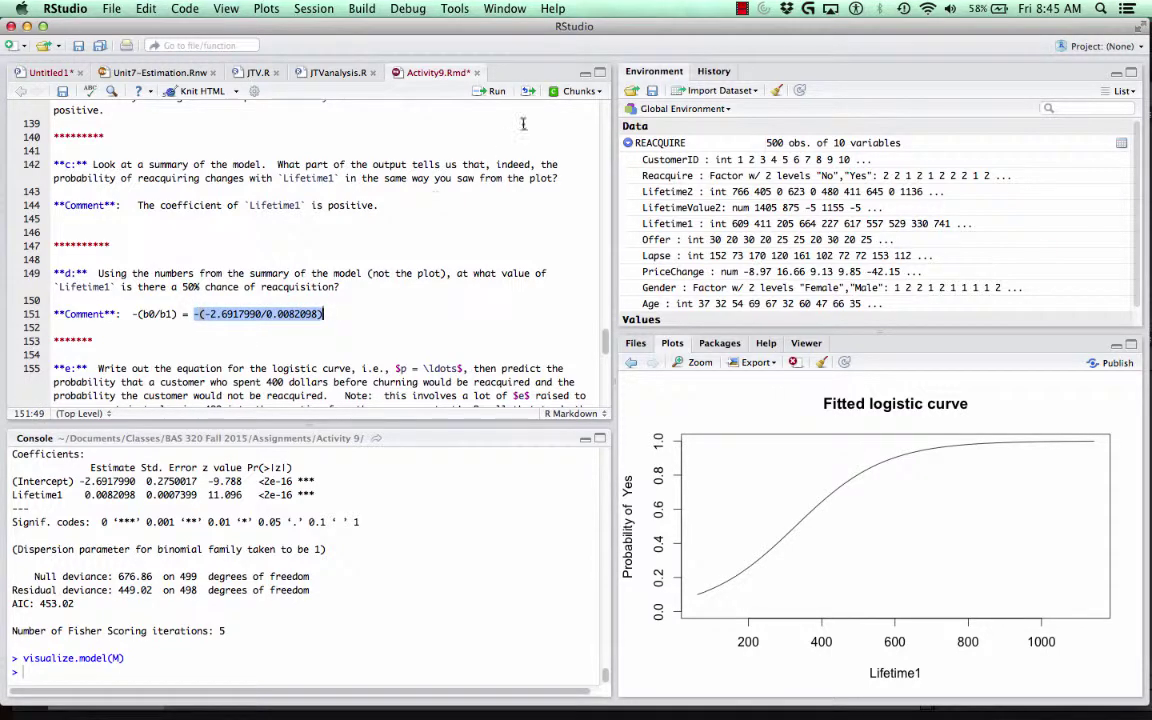
left_click(480, 91)
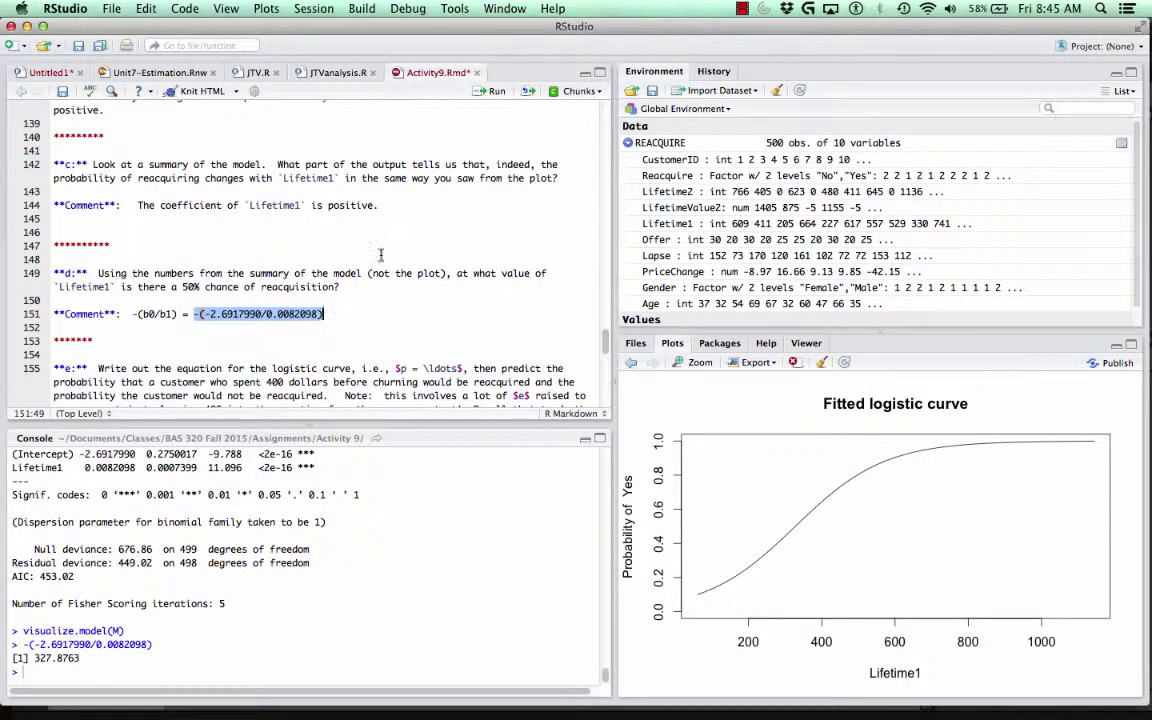
key("Right")
type("= ")
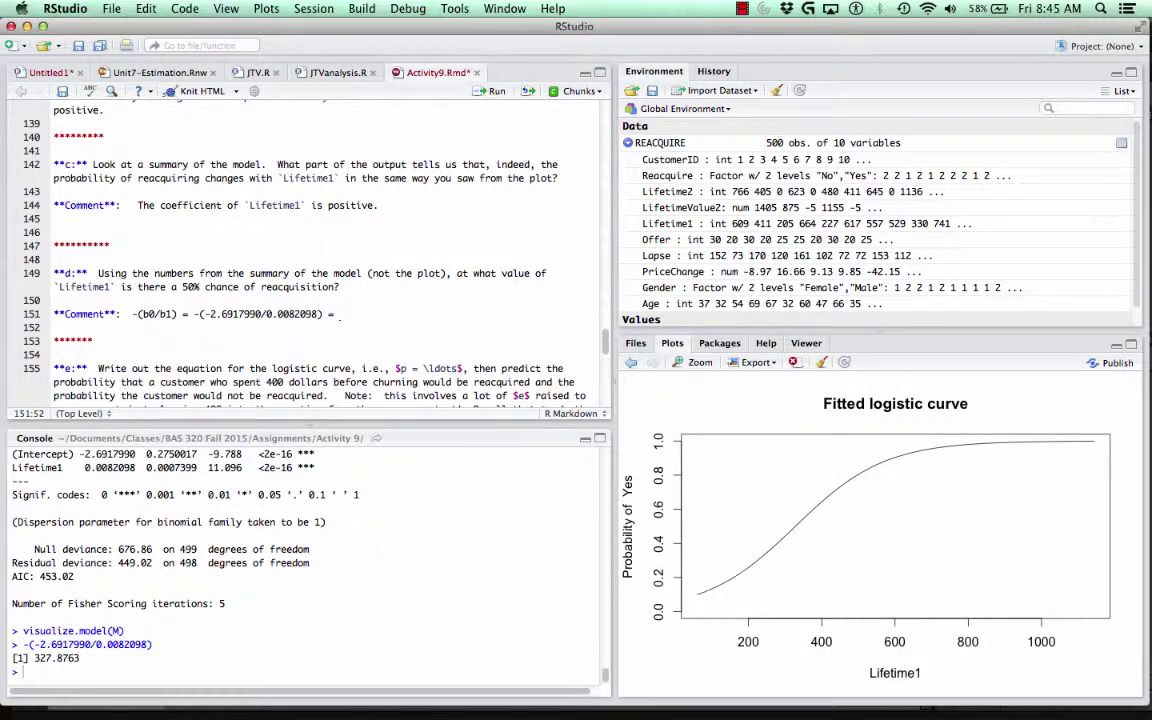
type("$328")
Draw reference lines on the curve with abline(h=0.5) and abline(v=328) in the console.
left_click(271, 578)
type("abline(h=0.5")
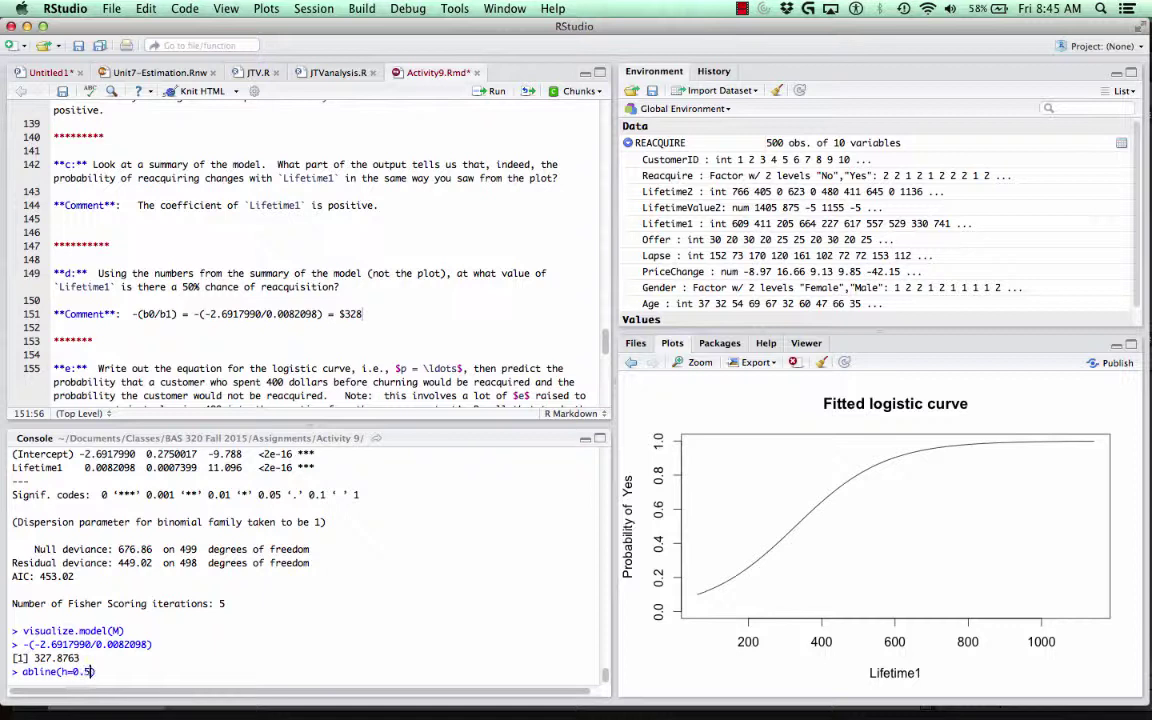
key("Return")
type("abline(v=")
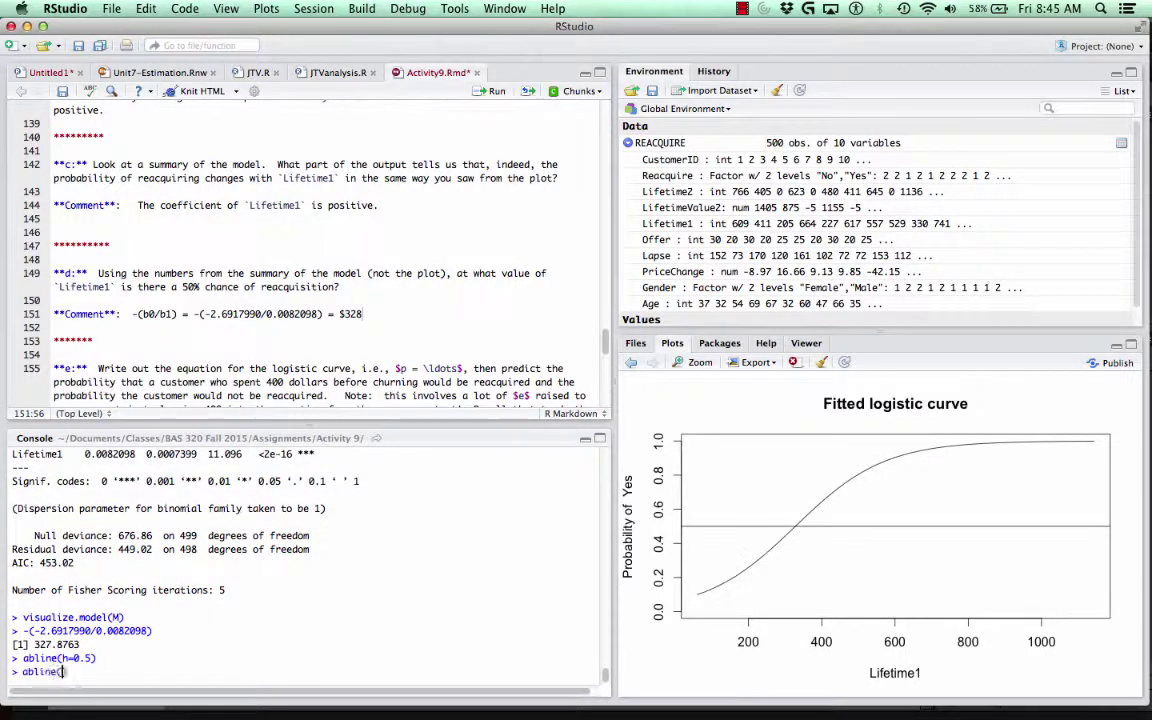
type("328")
key("Return")
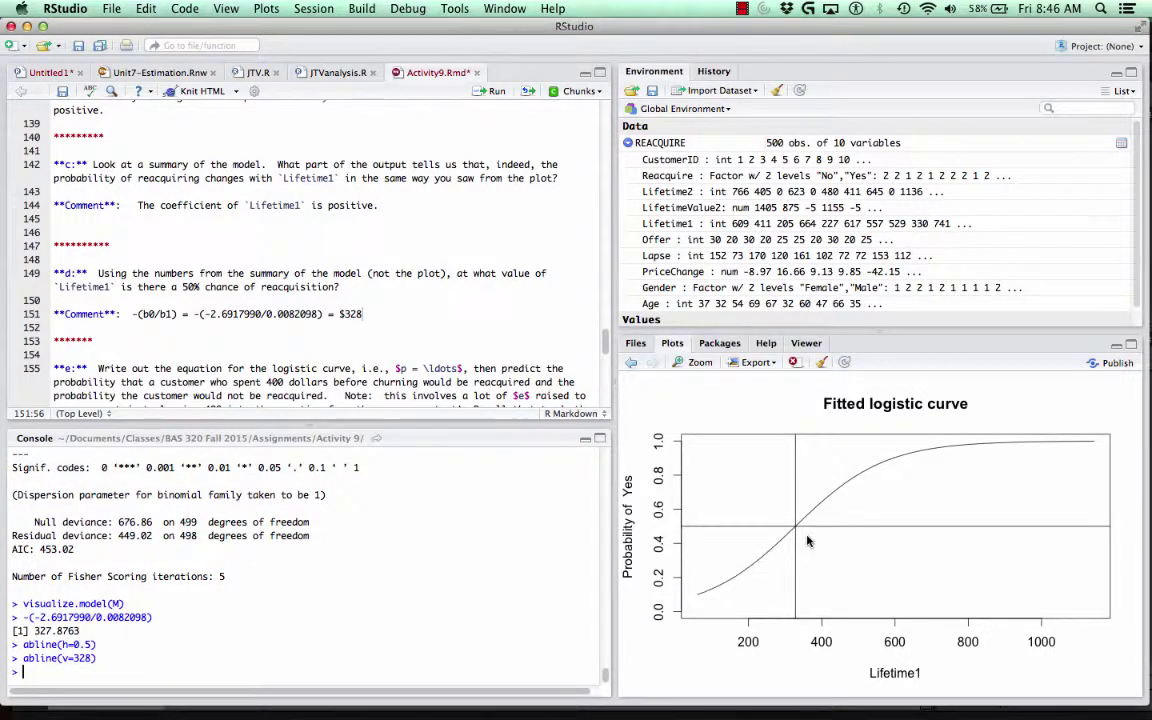